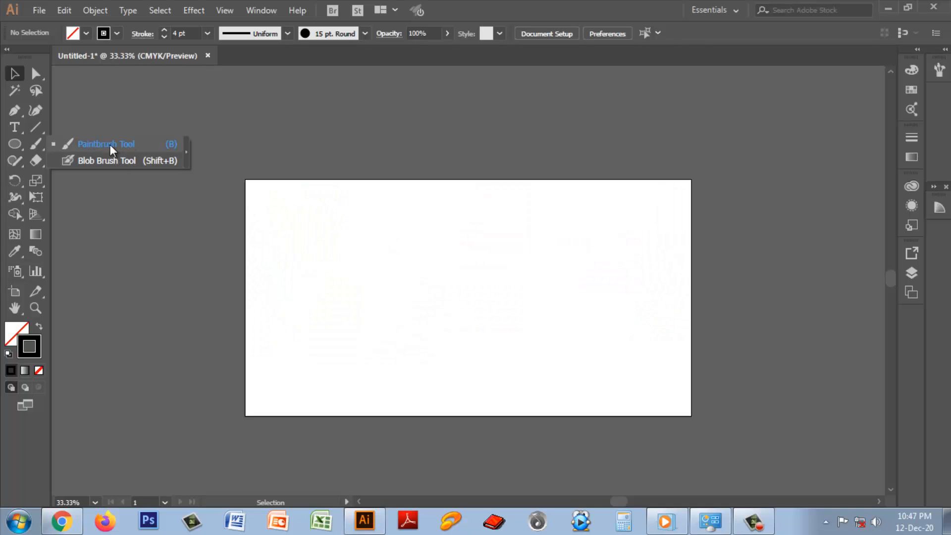
# Paint three wavy black strokes one below another across the artboard's left half with the Paintbrush tool.
pyautogui.press('b')
pyautogui.click(105, 144)
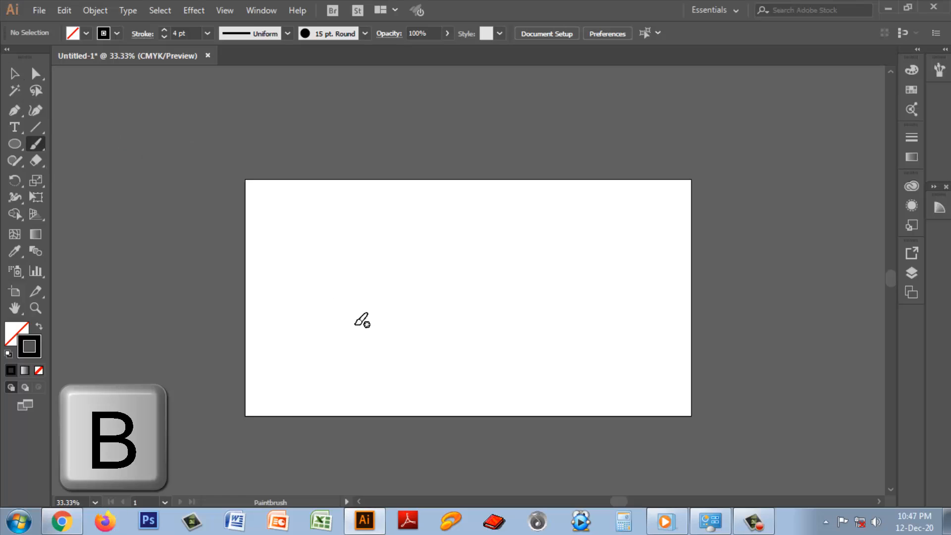
pyautogui.hotkey('ctrl', '0')
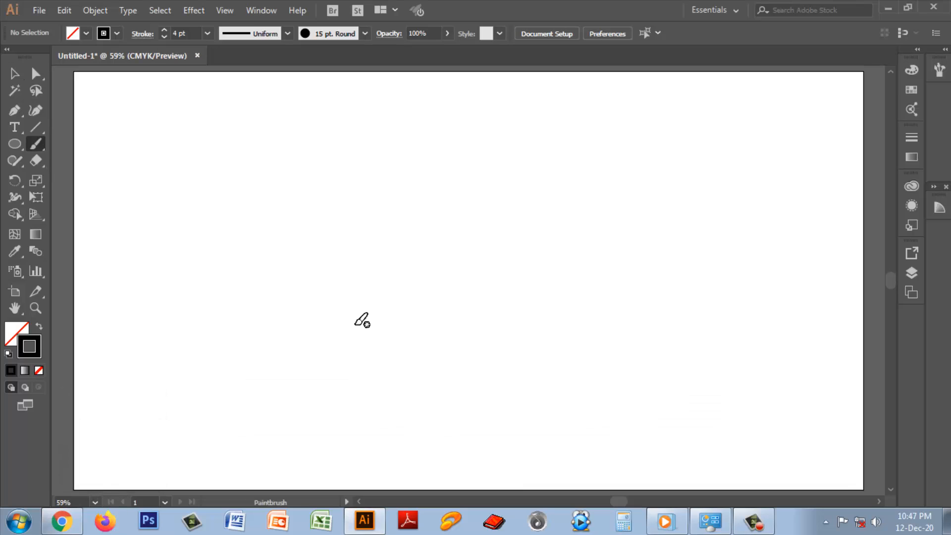
pyautogui.click(44, 149)
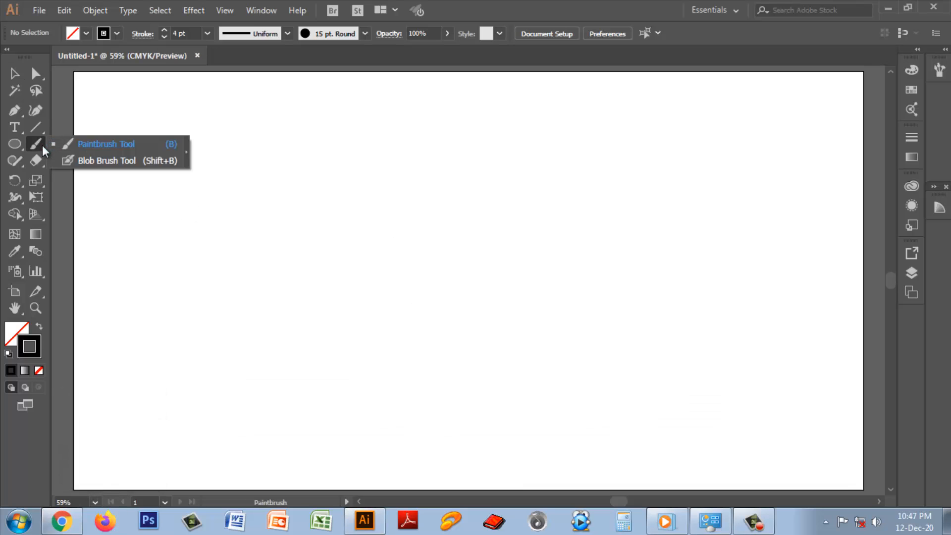
pyautogui.moveTo(170, 175)
pyautogui.mouseDown()
pyautogui.moveTo(290, 228)
pyautogui.moveTo(493, 226)
pyautogui.mouseUp()
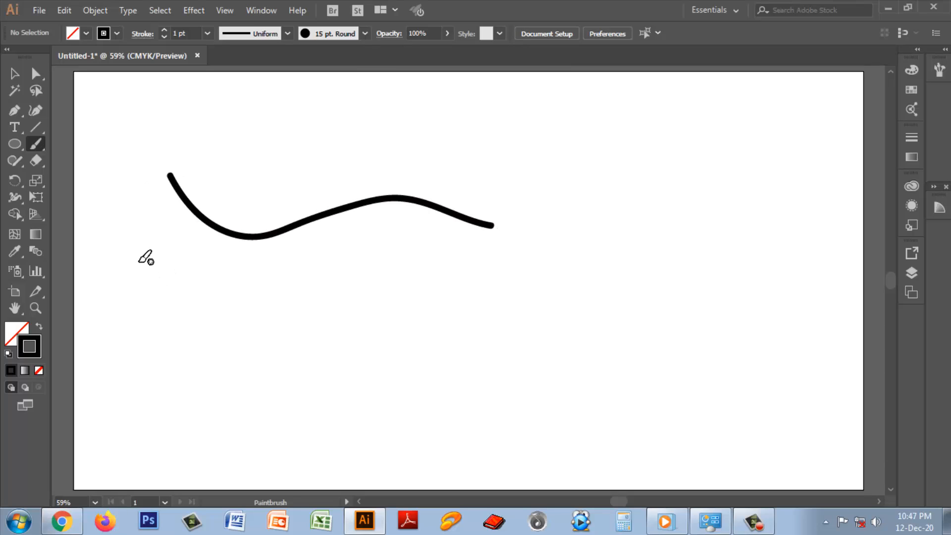
pyautogui.moveTo(139, 253)
pyautogui.mouseDown()
pyautogui.moveTo(173, 296)
pyautogui.moveTo(317, 282)
pyautogui.moveTo(492, 326)
pyautogui.mouseUp()
pyautogui.moveTo(143, 320); pyautogui.dragTo(434, 398)
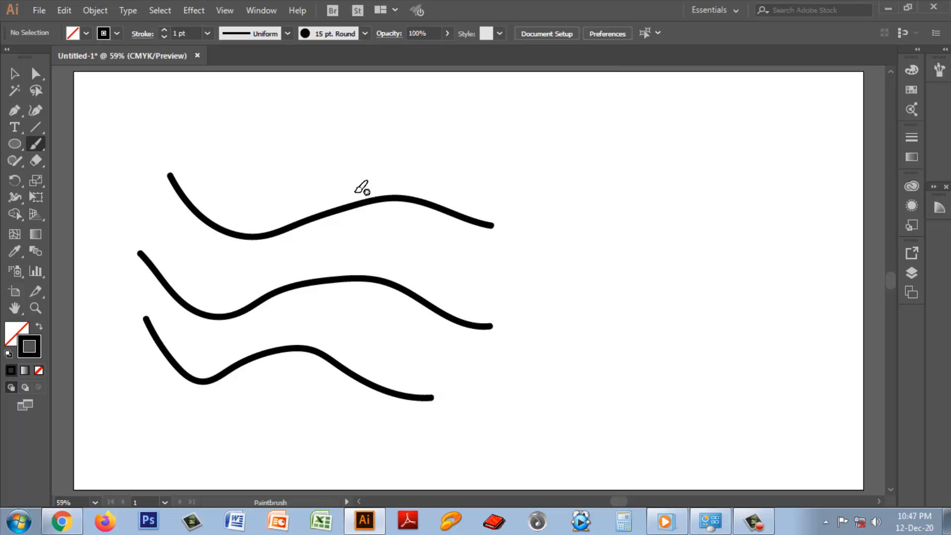
# Paint a wavy stroke across the artboard's upper right area with the blue cylinder 3D geometric brush.
pyautogui.click(365, 34)
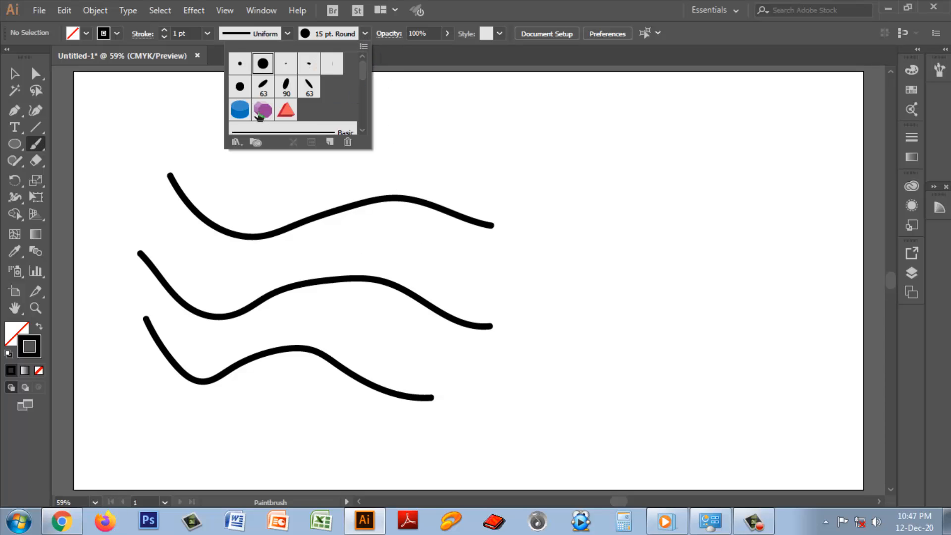
pyautogui.click(241, 111)
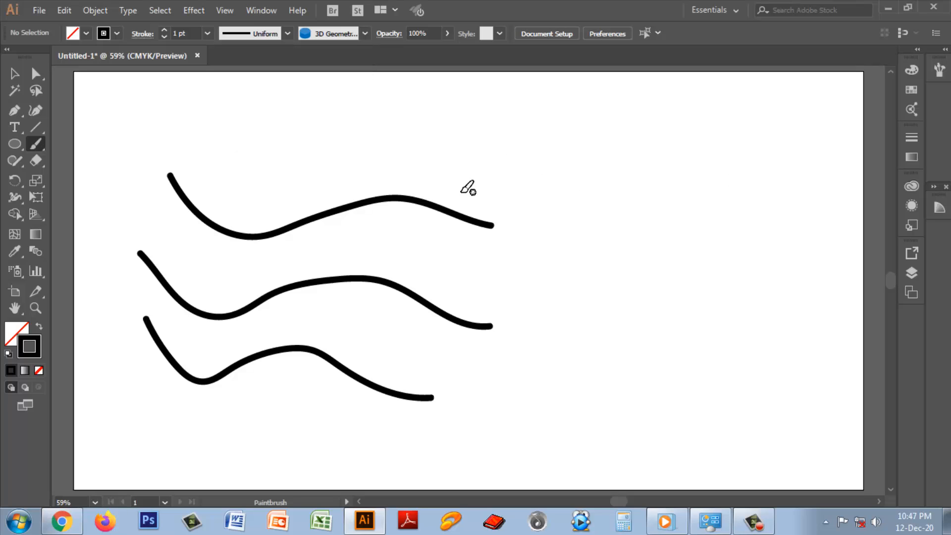
pyautogui.moveTo(389, 171)
pyautogui.mouseDown()
pyautogui.moveTo(643, 202)
pyautogui.moveTo(659, 220)
pyautogui.mouseUp()
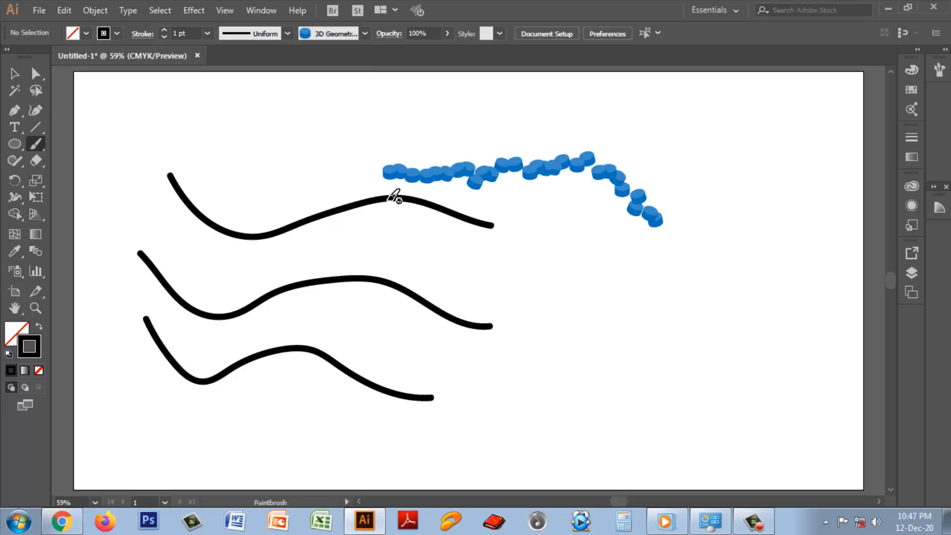
# Load the Decorative_Banners and Seals brush library.
pyautogui.click(365, 34)
pyautogui.click(237, 142)
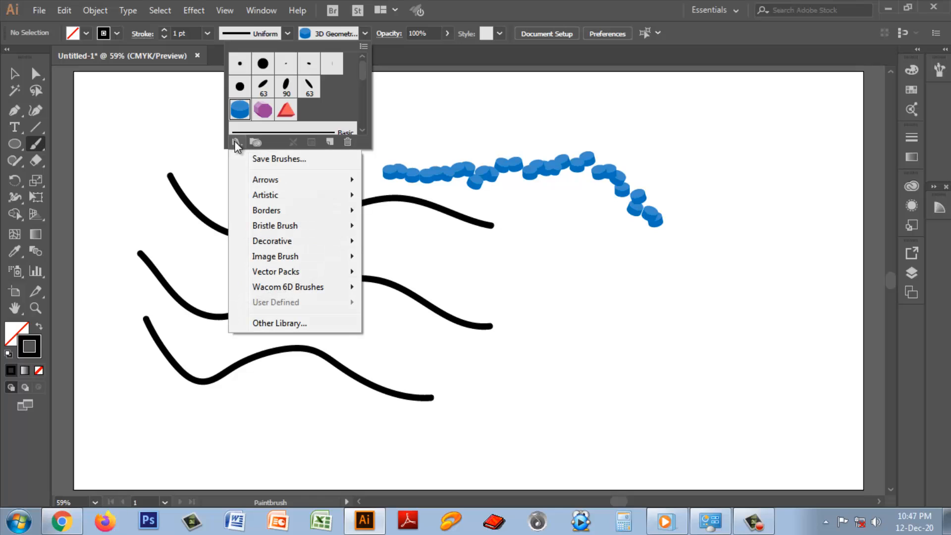
pyautogui.moveTo(276, 240)
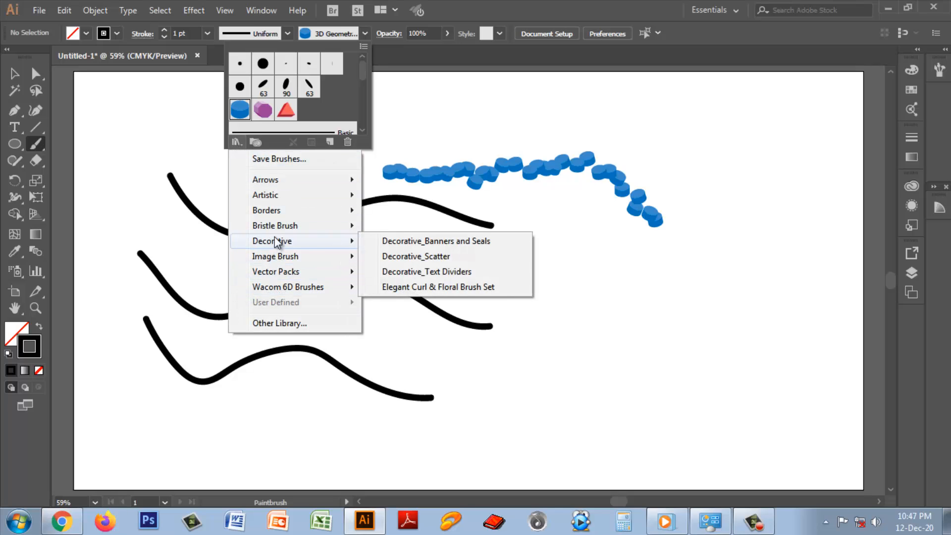
pyautogui.click(424, 245)
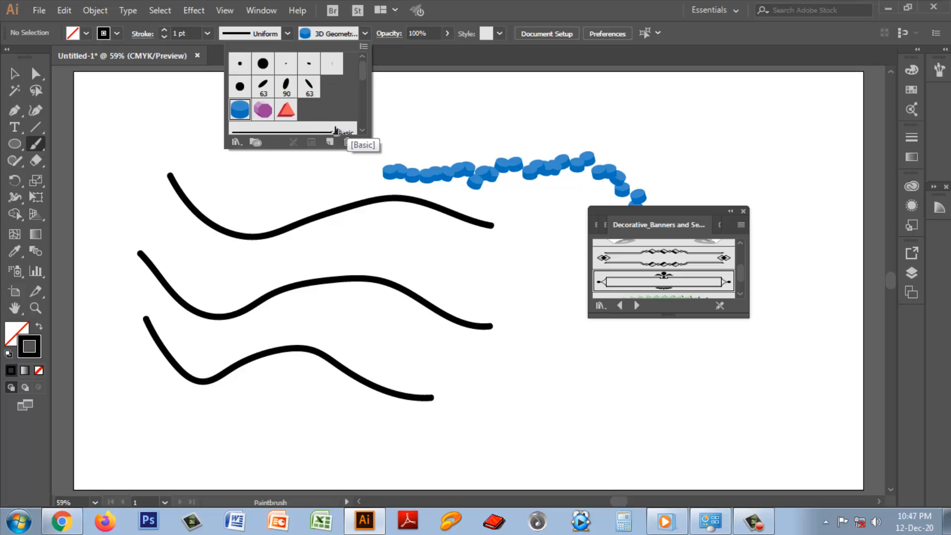
# Display the full set of document brushes and list the available brush library categories.
pyautogui.click(255, 12)
pyautogui.click(258, 11)
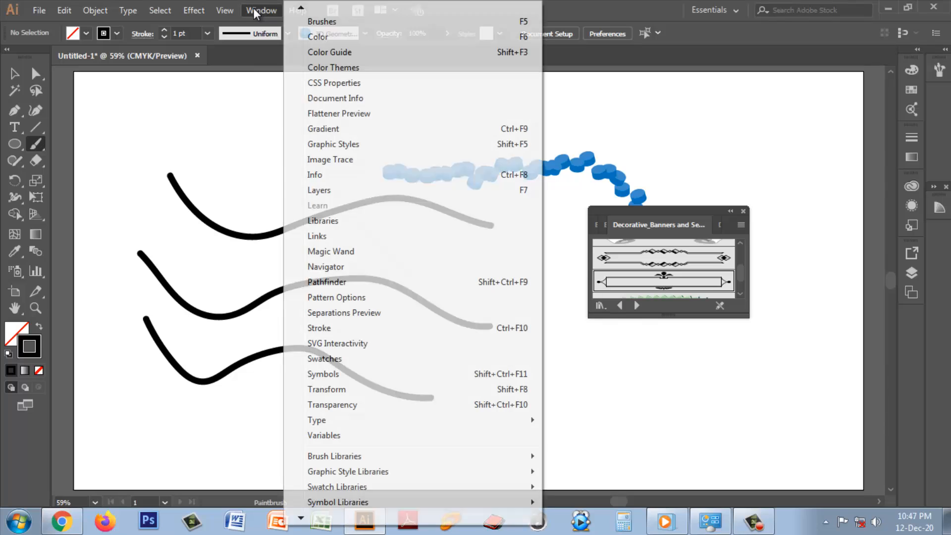
pyautogui.click(317, 22)
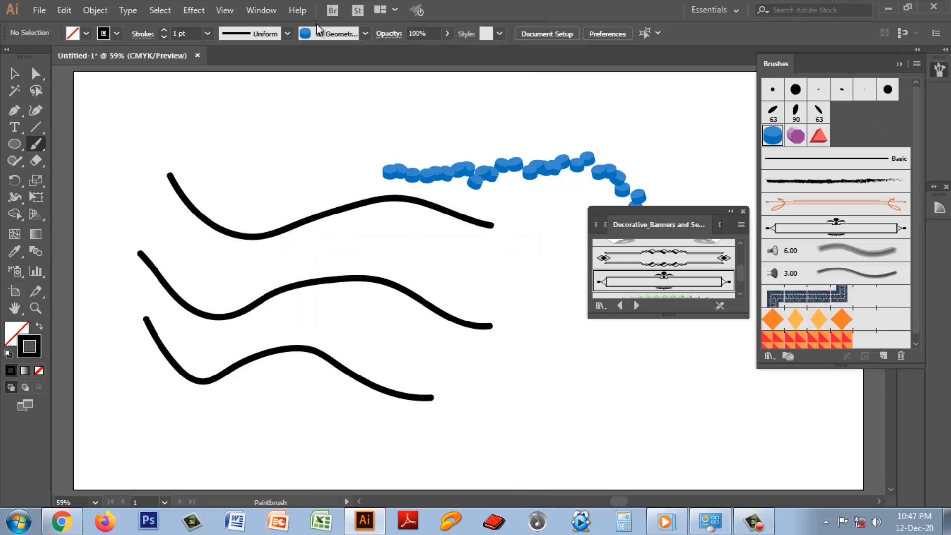
pyautogui.click(770, 356)
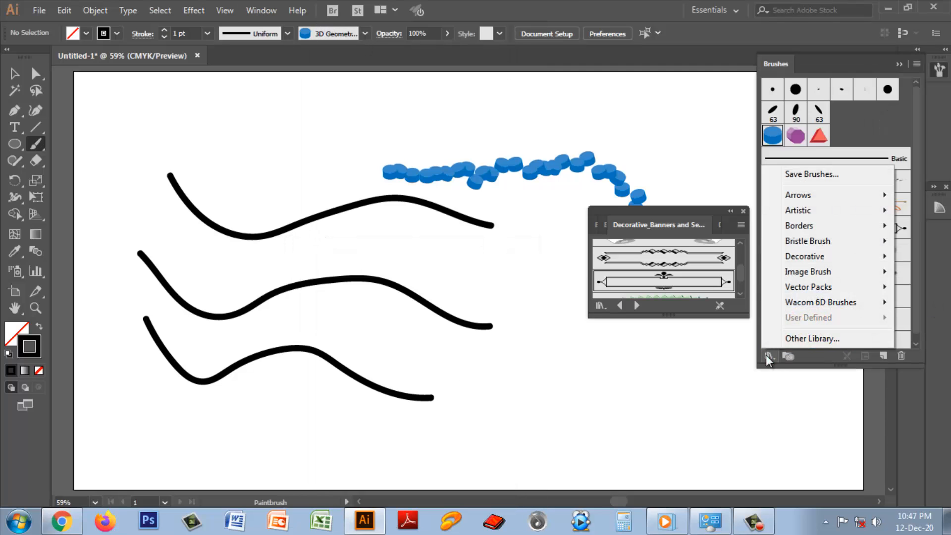
# View the Brush Libraries categories and close the Decorative_Banners and Seals library.
pyautogui.click(262, 11)
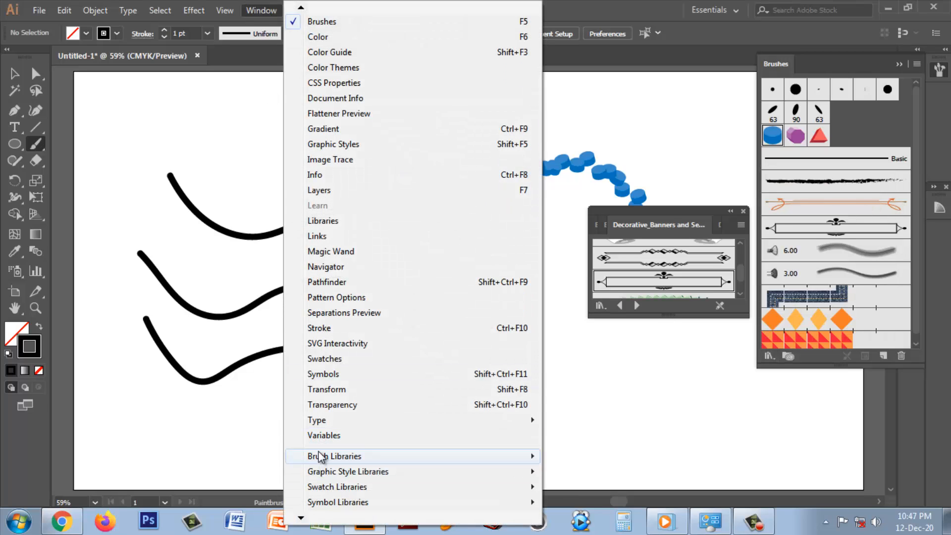
pyautogui.moveTo(322, 456)
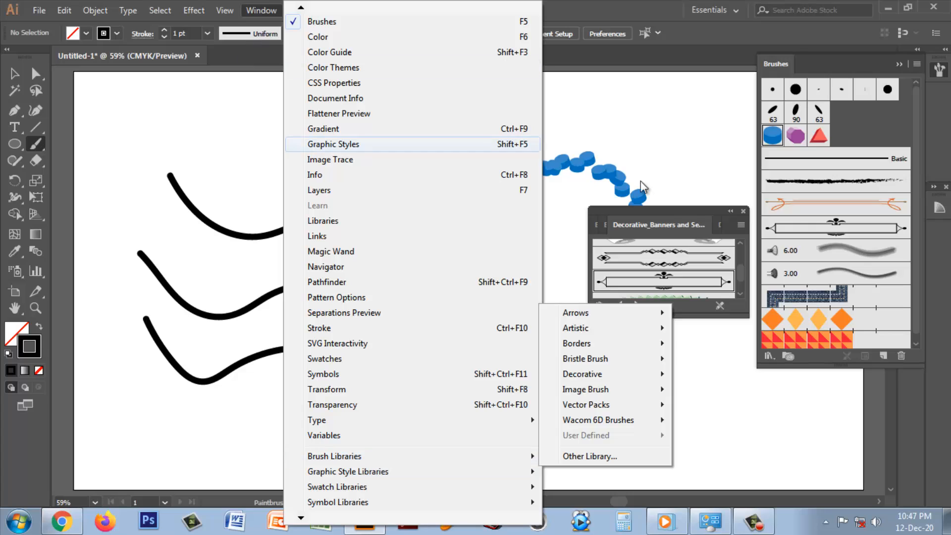
pyautogui.moveTo(361, 460)
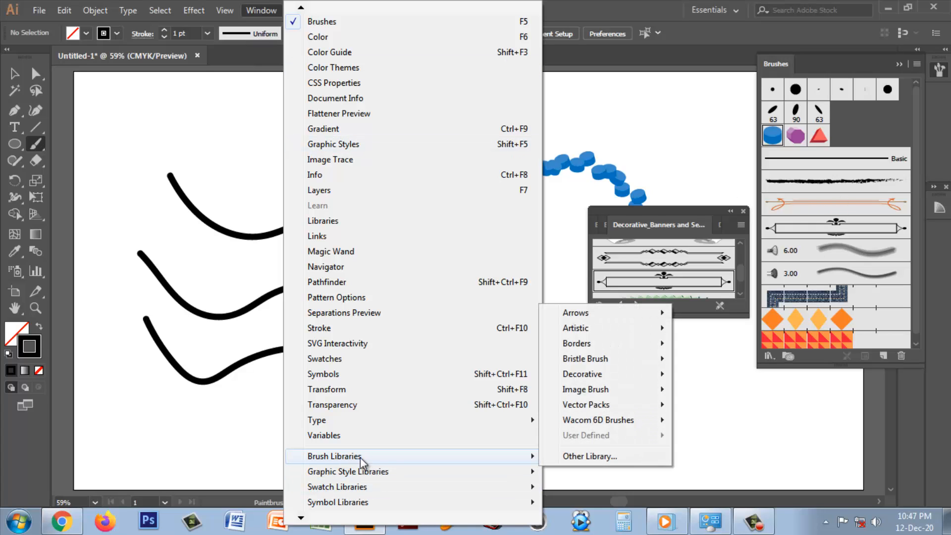
pyautogui.click(722, 425)
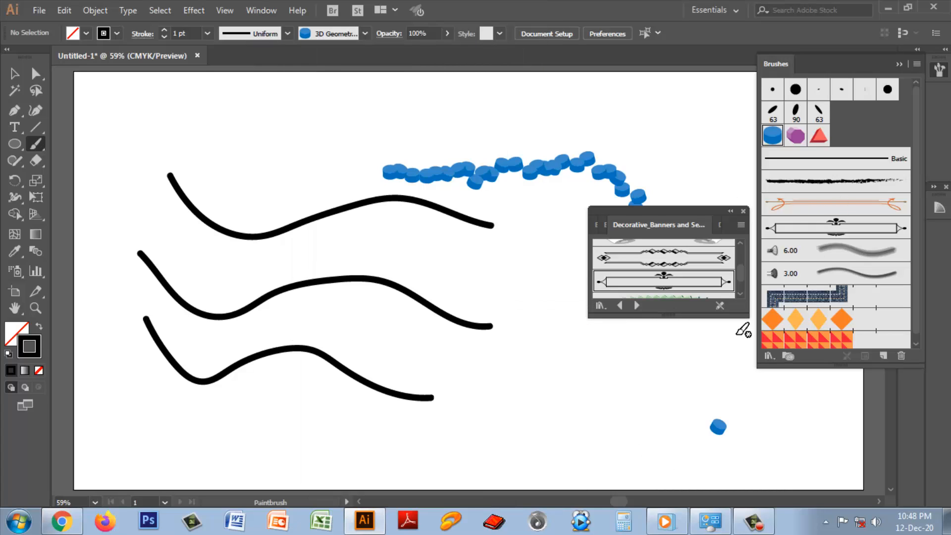
pyautogui.click(744, 211)
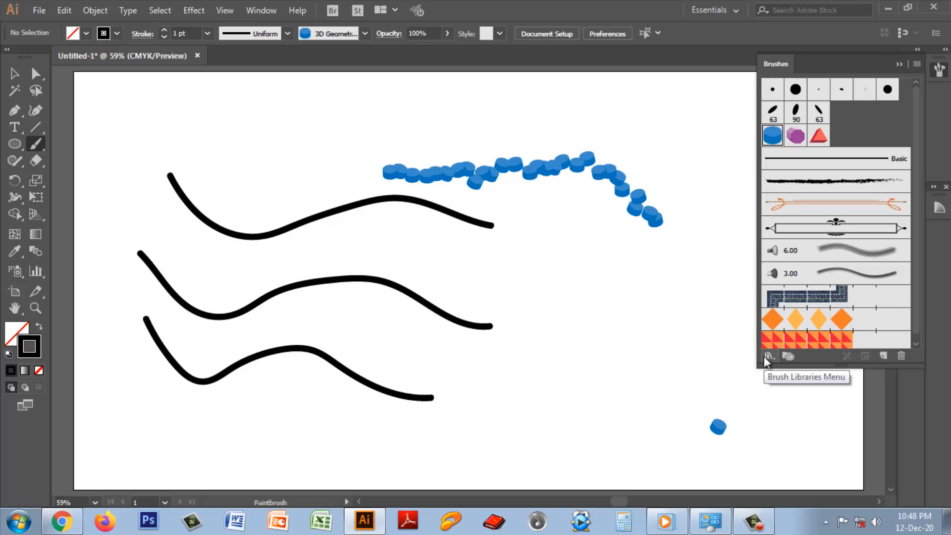
# Select the three black strokes together with the blue cylinder stroke and delete them.
pyautogui.click(14, 74)
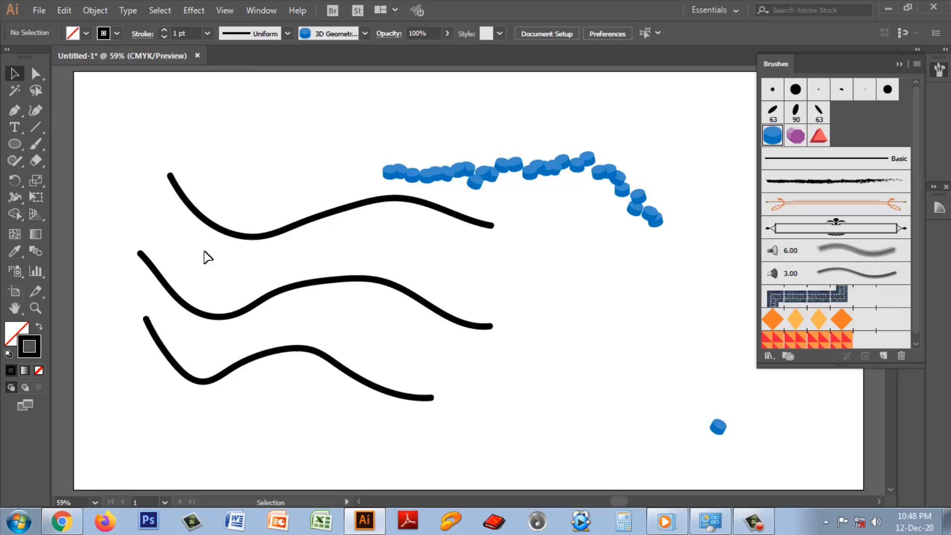
pyautogui.moveTo(151, 157); pyautogui.dragTo(565, 369)
pyautogui.press('Delete')
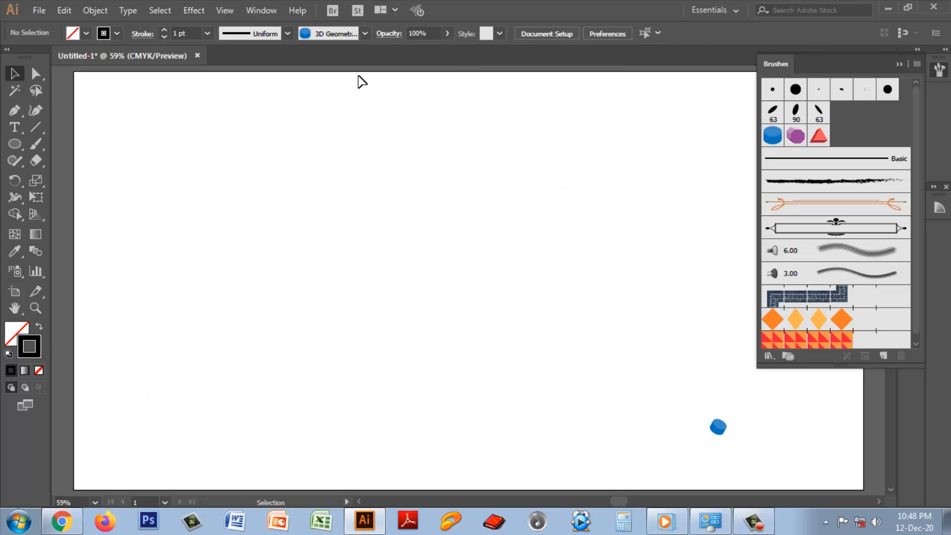
# Choose the 15 pt. Round brush and try painting two strokes across the empty artboard.
pyautogui.click(365, 34)
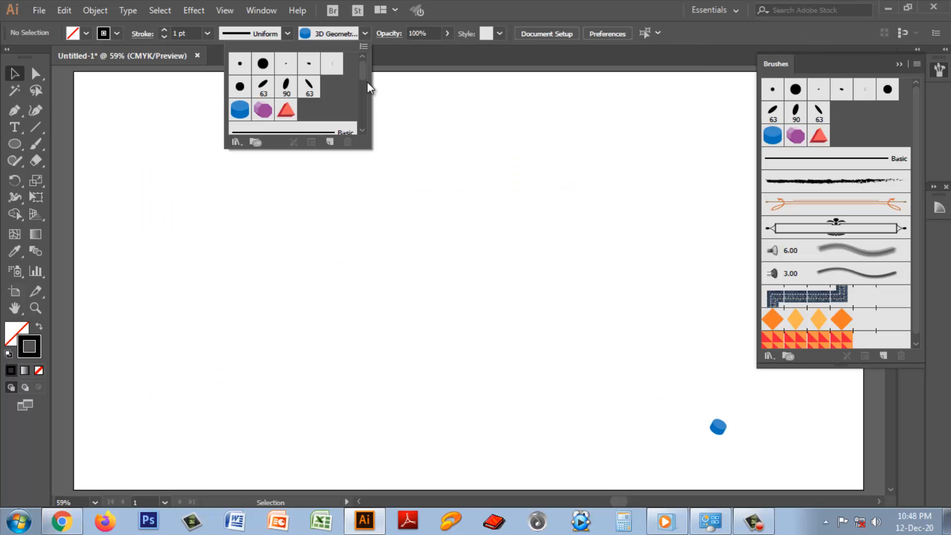
pyautogui.click(263, 66)
pyautogui.moveTo(162, 224); pyautogui.dragTo(497, 268)
pyautogui.moveTo(196, 168); pyautogui.dragTo(493, 226)
# Reset the Paintbrush Tool Options to their defaults and accept them.
pyautogui.doubleClick(37, 144)
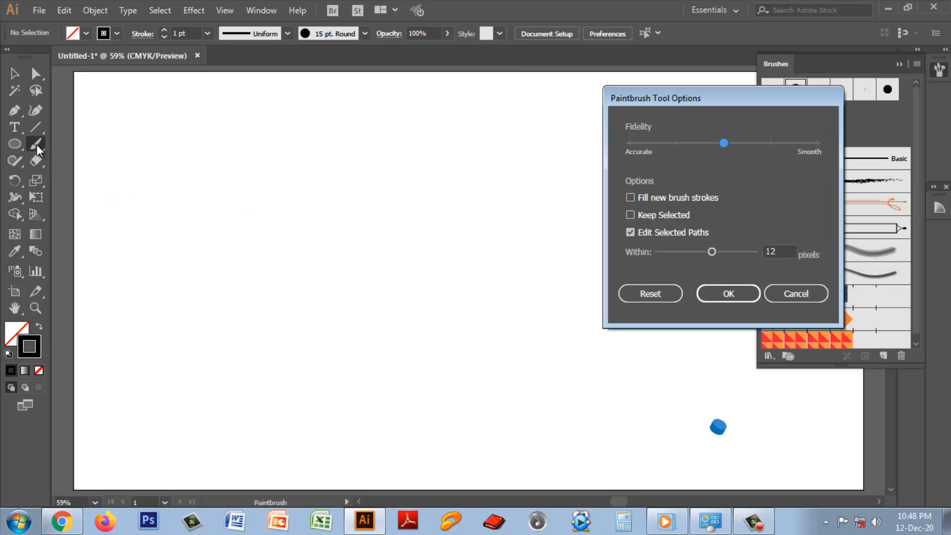
pyautogui.click(664, 297)
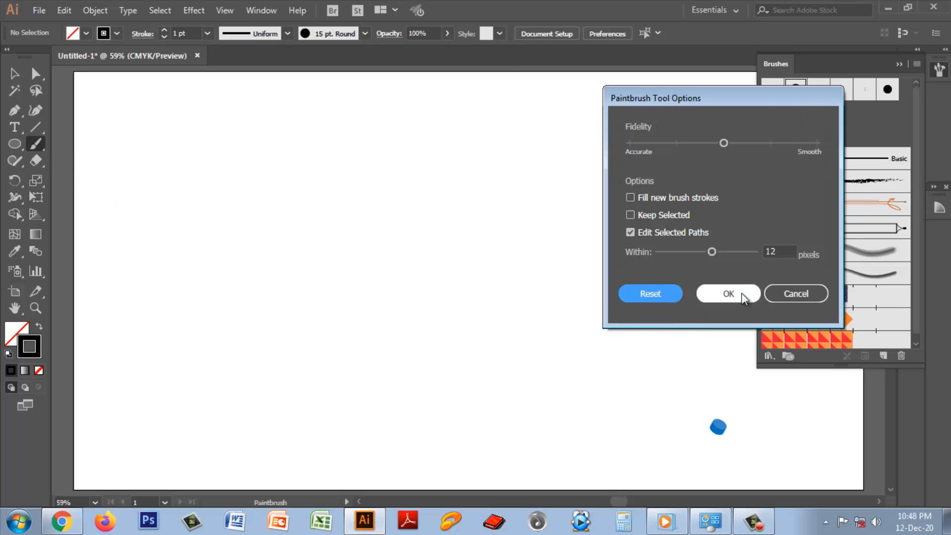
pyautogui.click(727, 294)
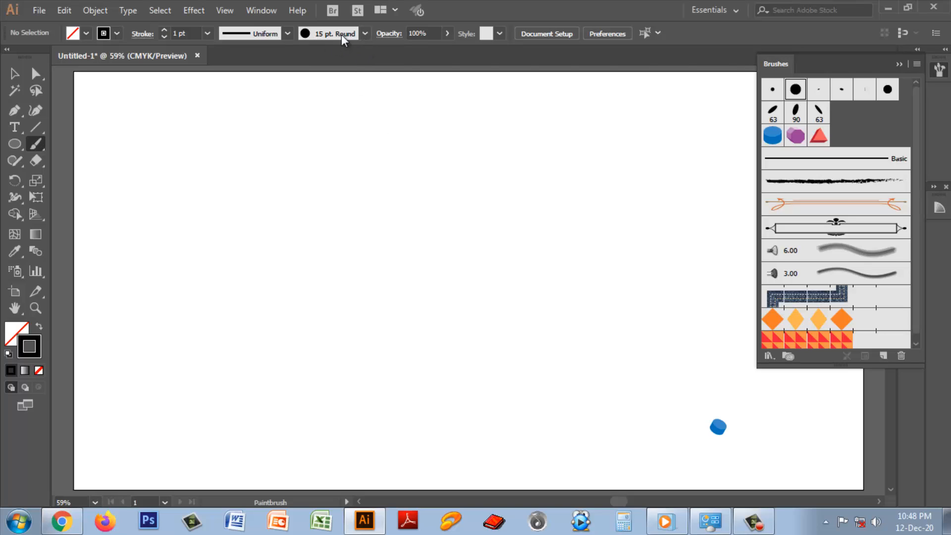
# Paint one long black stroke that curves downward at its right end with the 15 pt. Round brush.
pyautogui.click(362, 34)
pyautogui.click(197, 222)
pyautogui.moveTo(224, 204)
pyautogui.mouseDown()
pyautogui.moveTo(511, 234)
pyautogui.moveTo(537, 258)
pyautogui.mouseUp()
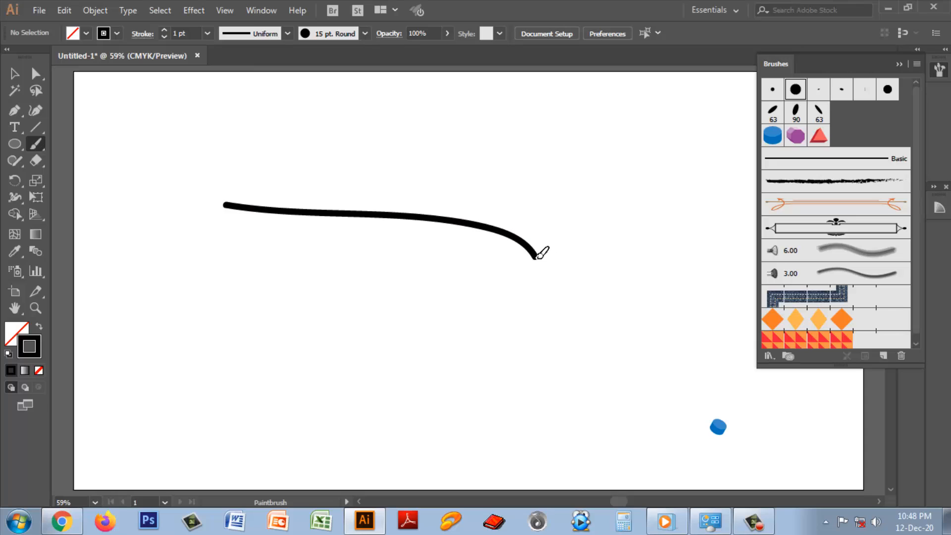
# Select the black brush stroke, thicken it to 14 pt, and reduce its weight to 7 pt.
pyautogui.click(14, 74)
pyautogui.moveTo(183, 175); pyautogui.dragTo(532, 303)
pyautogui.click(207, 33)
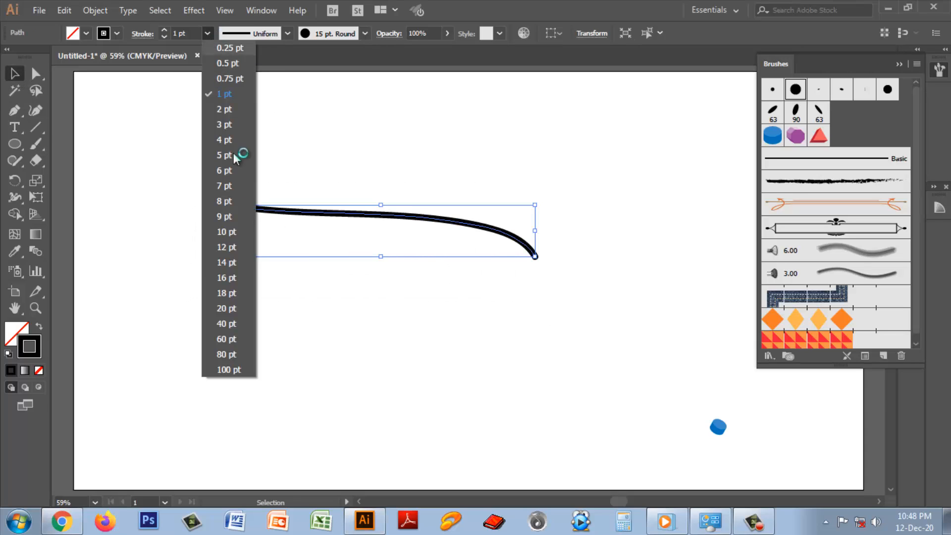
pyautogui.click(225, 263)
pyautogui.click(208, 33)
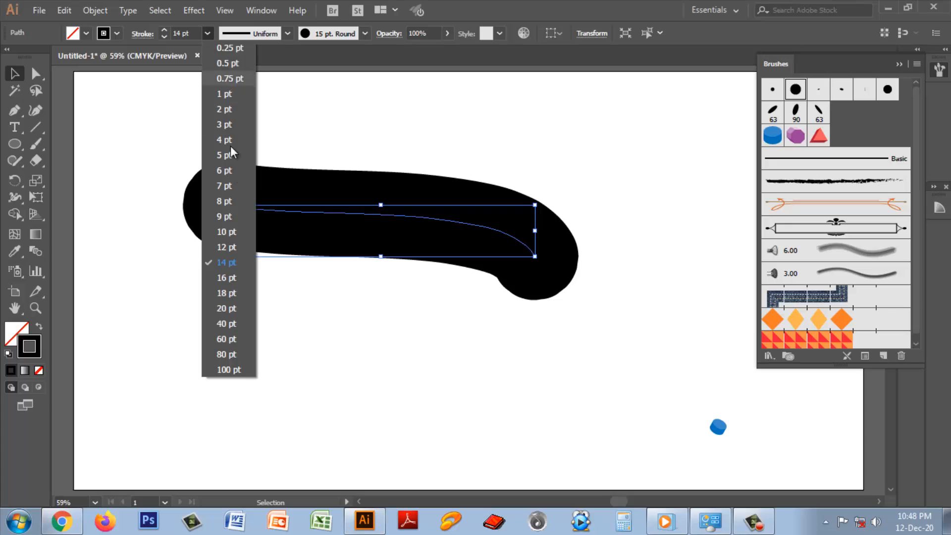
pyautogui.click(225, 196)
# Change the selected brush stroke's colour to bright blue, and delete the stroke.
pyautogui.click(117, 33)
pyautogui.click(88, 56)
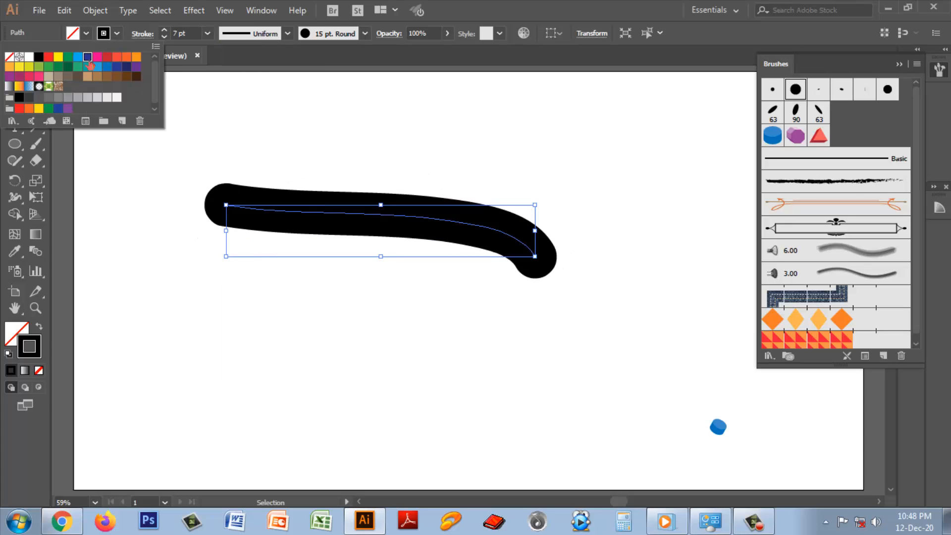
pyautogui.click(78, 58)
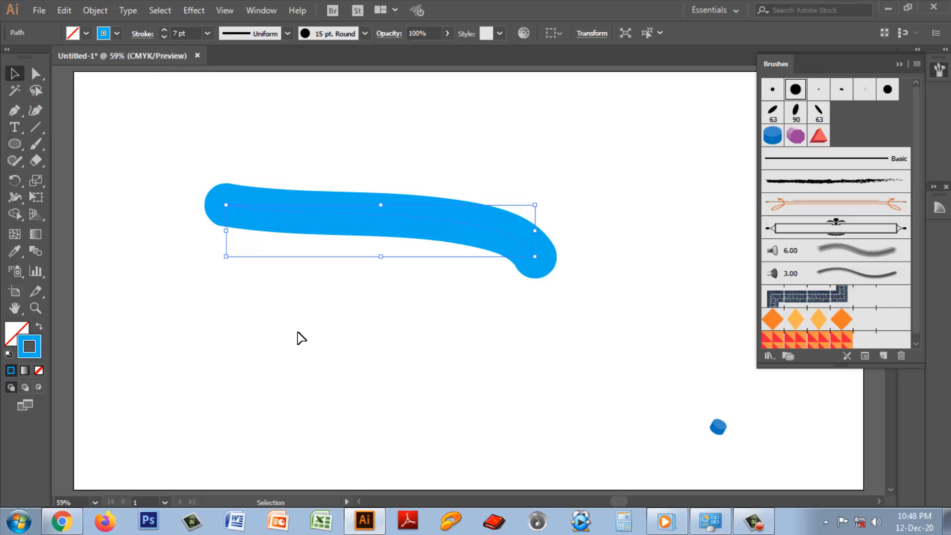
pyautogui.moveTo(147, 154); pyautogui.dragTo(637, 357)
pyautogui.press('Delete')
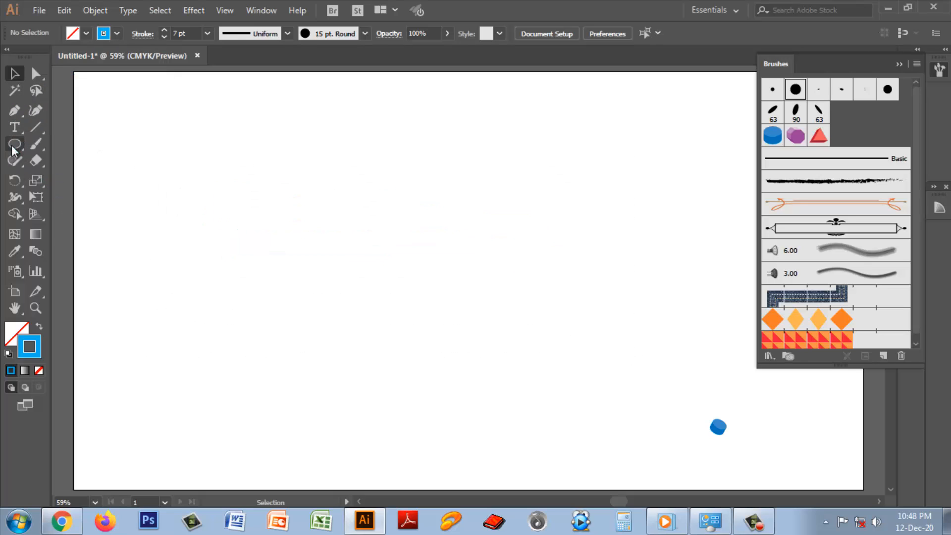
# Draw an ellipse about 556 by 524 px on the artboard's left half and apply the Geometric 1 pattern brush to it.
pyautogui.moveTo(14, 144); pyautogui.dragTo(81, 180)
pyautogui.moveTo(213, 159); pyautogui.dragTo(444, 376)
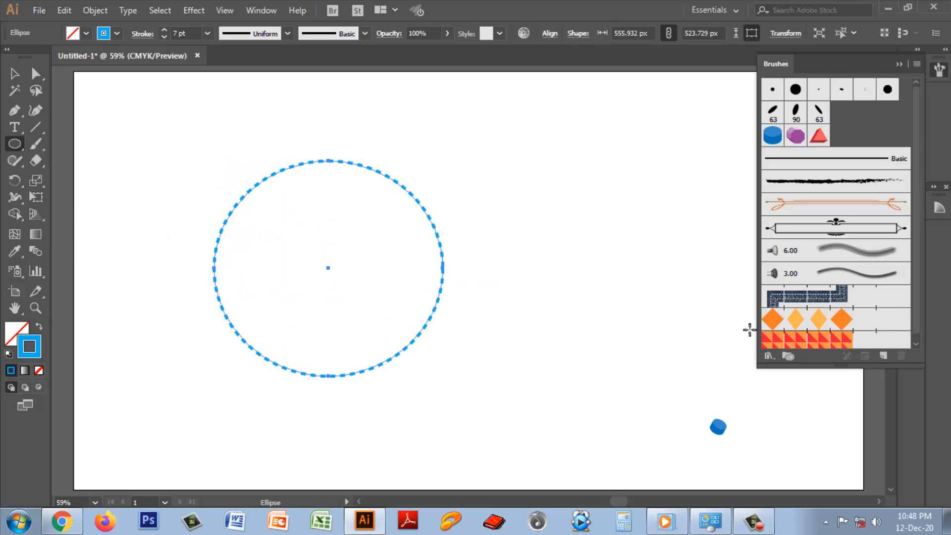
pyautogui.click(797, 322)
pyautogui.click(798, 340)
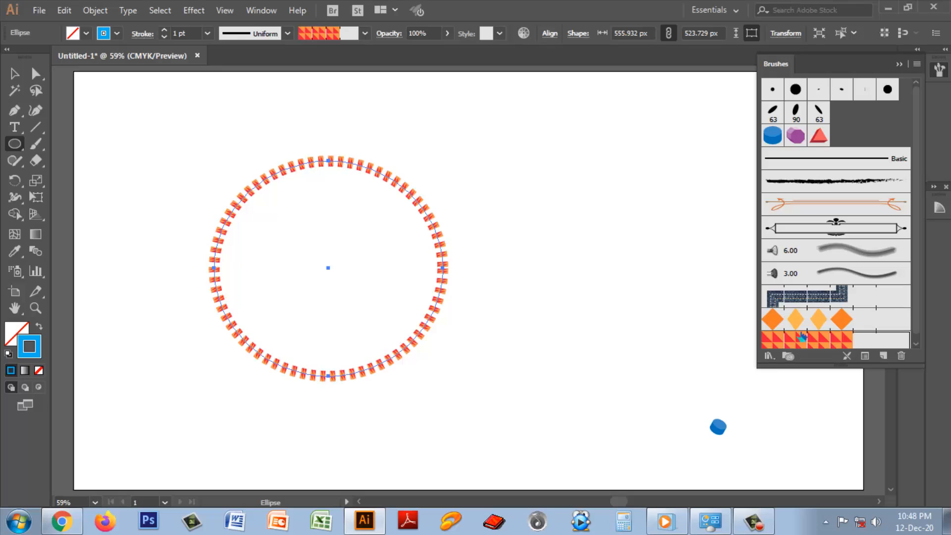
pyautogui.click(804, 306)
pyautogui.click(822, 341)
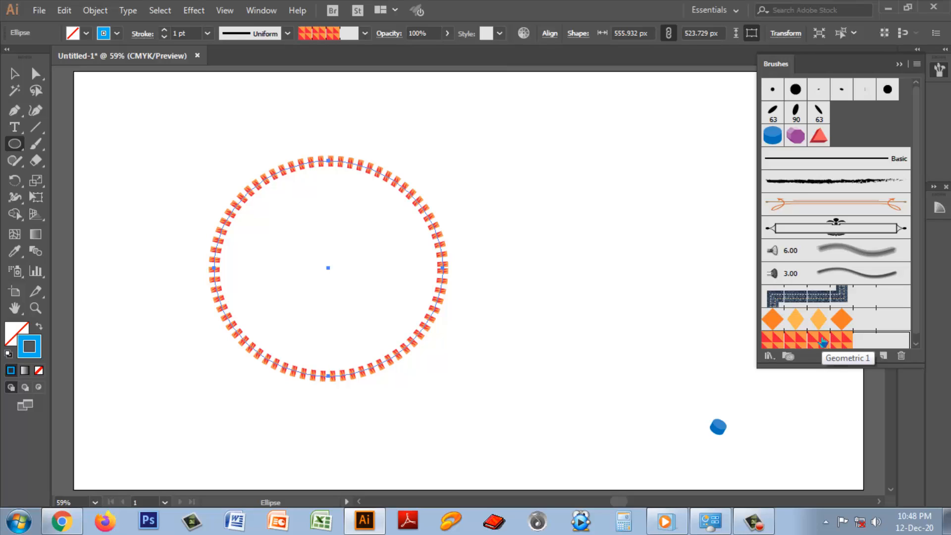
# Draw a closed four-sided pen path beside the ellipse and apply the dark blue denim-style pattern brush to it.
pyautogui.moveTo(14, 110); pyautogui.dragTo(88, 111)
pyautogui.click(539, 173)
pyautogui.click(491, 253)
pyautogui.click(593, 308)
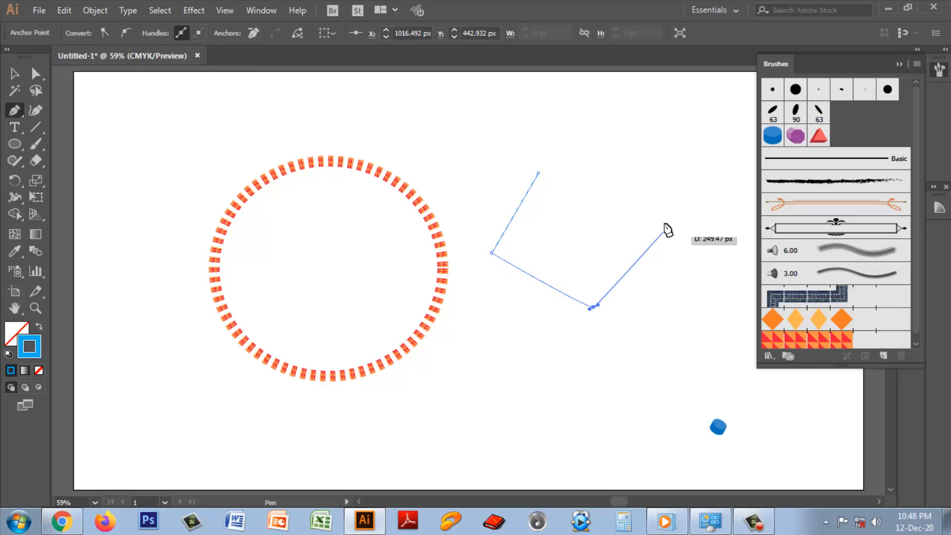
pyautogui.click(665, 222)
pyautogui.click(544, 174)
pyautogui.click(810, 304)
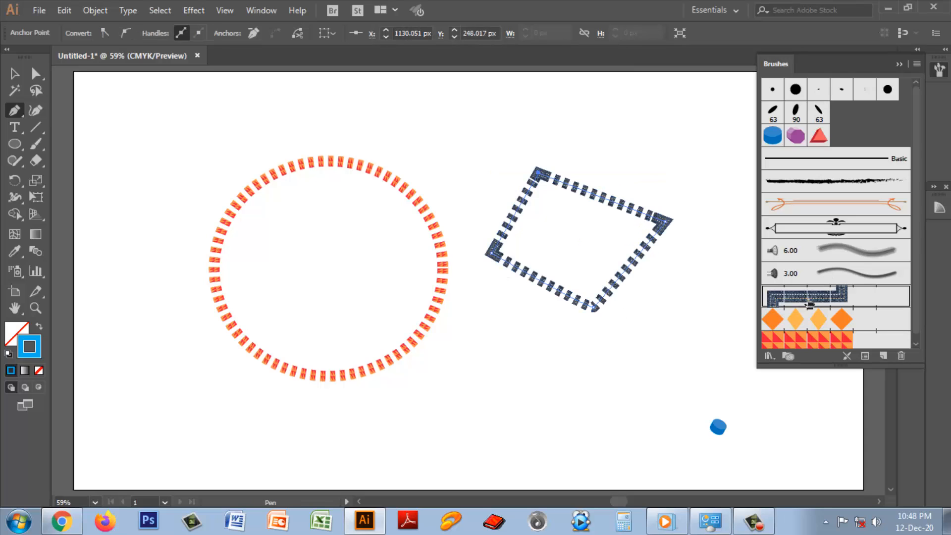
# Delete the ellipse, the four-sided path and the small blue cylinder brush mark, leaving the artboard empty.
pyautogui.press('v')
pyautogui.moveTo(130, 122); pyautogui.dragTo(641, 392)
pyautogui.press('Delete')
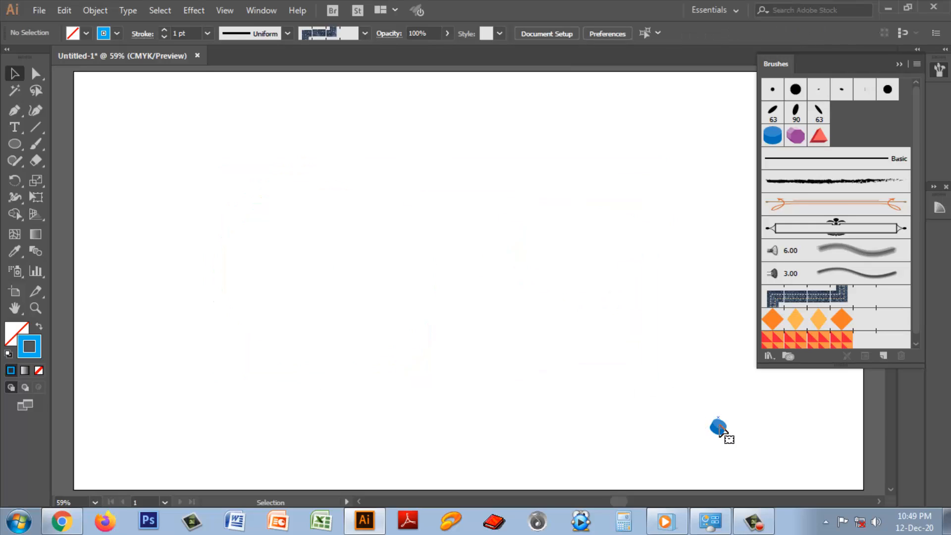
pyautogui.click(719, 426)
pyautogui.press('Delete')
# Set the Paintbrush tool's fidelity to the most Accurate setting.
pyautogui.click(35, 143)
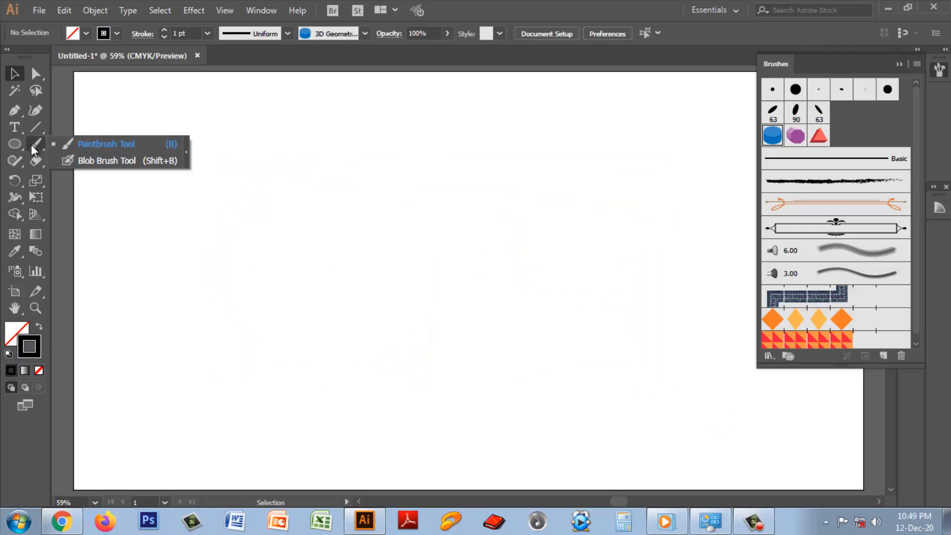
pyautogui.doubleClick(31, 145)
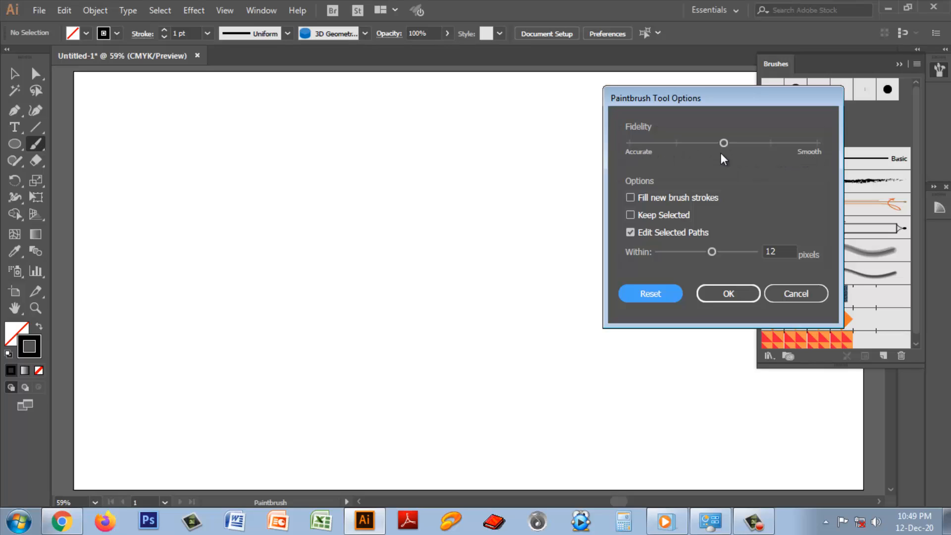
pyautogui.moveTo(723, 144); pyautogui.dragTo(628, 142)
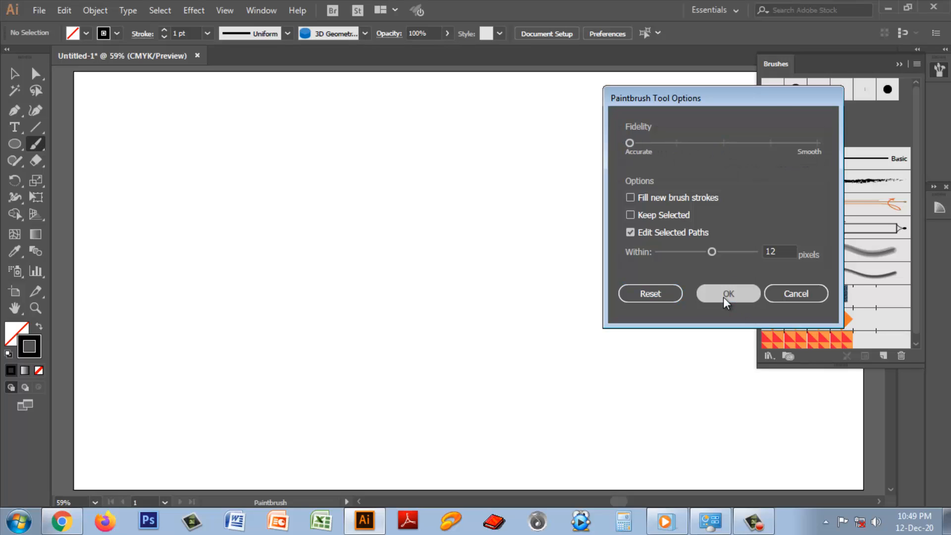
pyautogui.click(726, 294)
# Choose the 15 pt. Round brush and paint one long horizontal stroke across the upper part of the artboard.
pyautogui.click(365, 34)
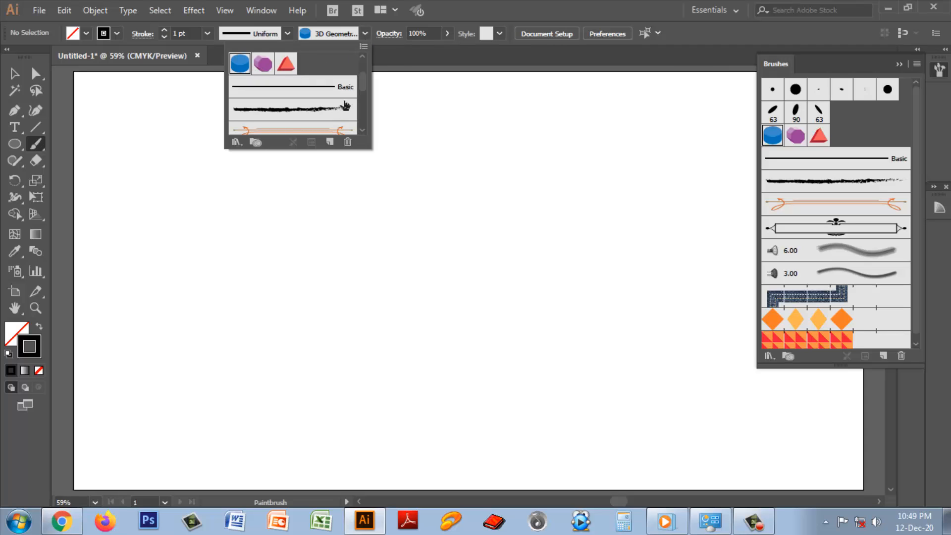
pyautogui.moveTo(361, 88); pyautogui.dragTo(361, 73)
pyautogui.click(263, 63)
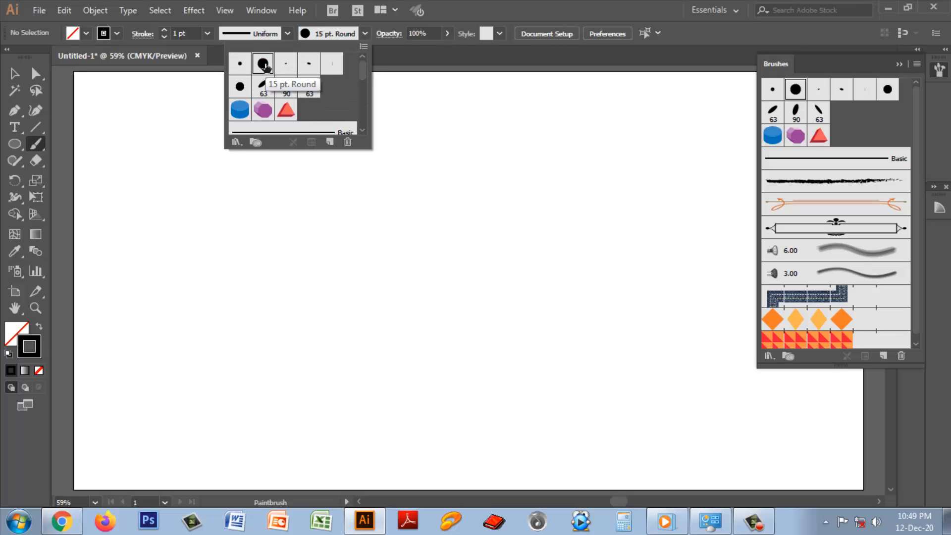
pyautogui.click(198, 202)
pyautogui.moveTo(174, 193); pyautogui.dragTo(576, 201)
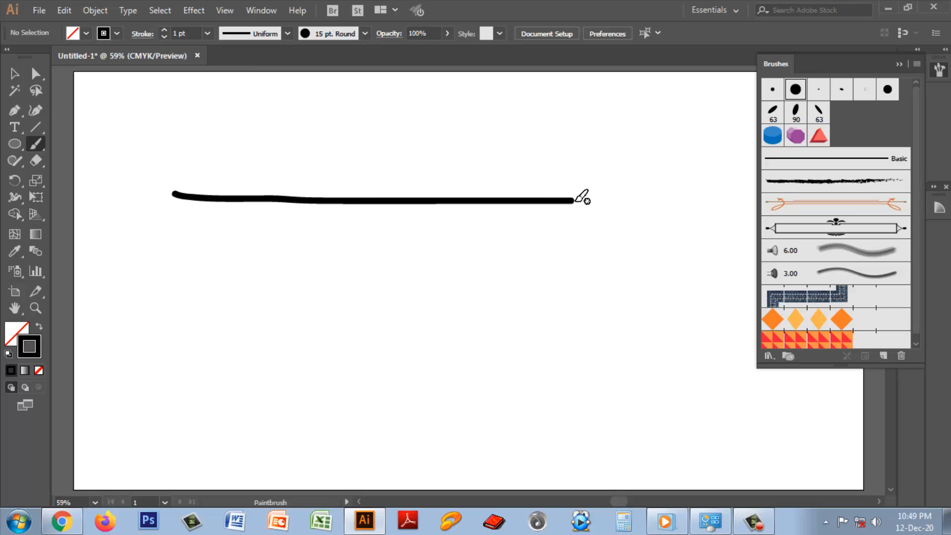
# Set the Paintbrush fidelity to the most Smooth setting and paint a second long stroke below the first.
pyautogui.doubleClick(38, 142)
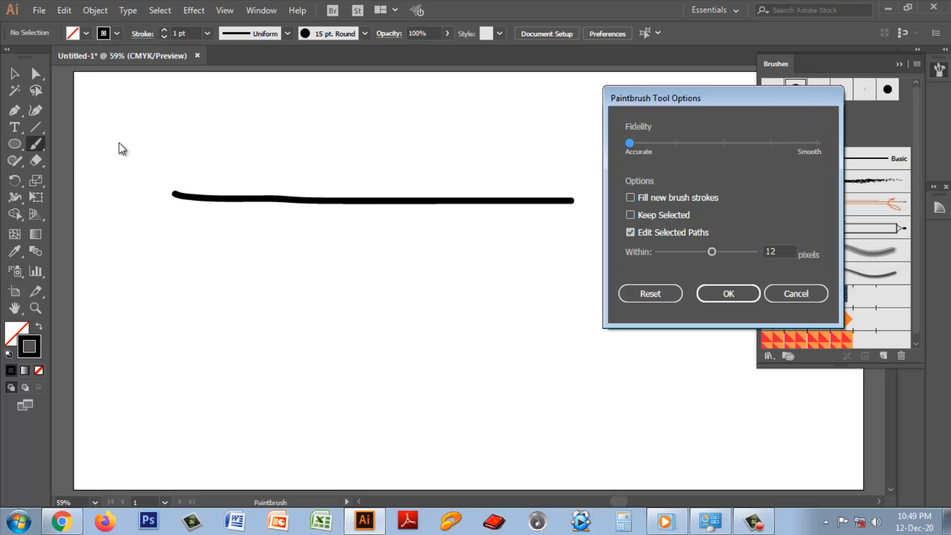
pyautogui.click(729, 294)
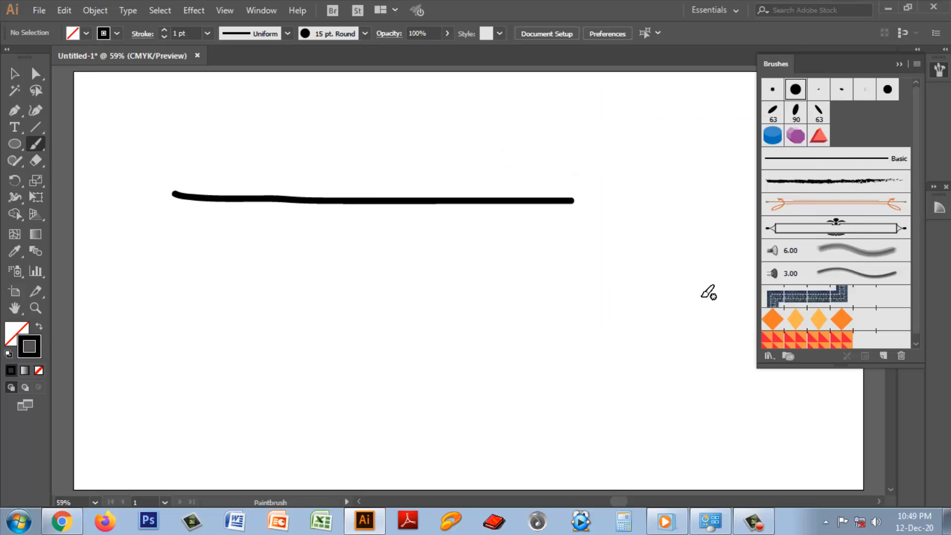
pyautogui.moveTo(163, 260); pyautogui.dragTo(599, 280)
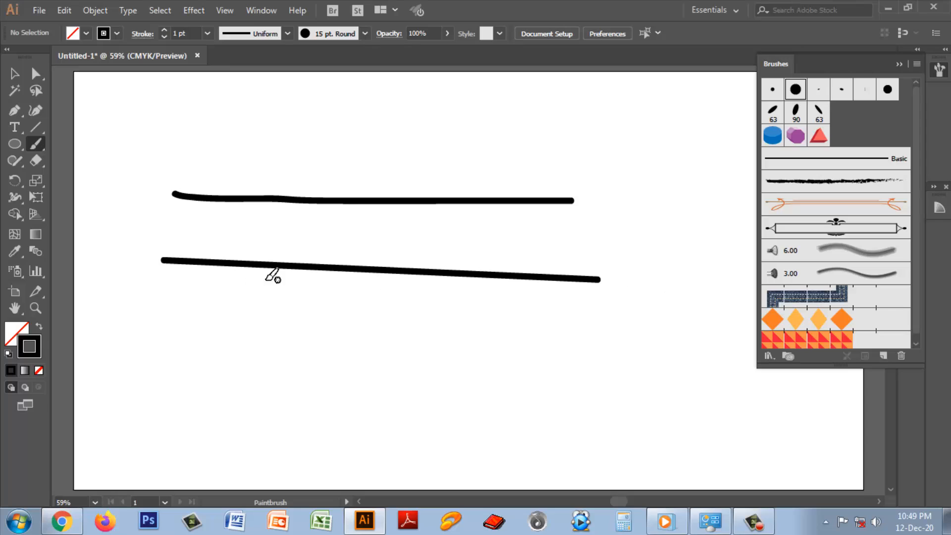
# Review the Paintbrush options with Smooth fidelity kept, and paint an unfilled oval loop below the two strokes.
pyautogui.doubleClick(35, 143)
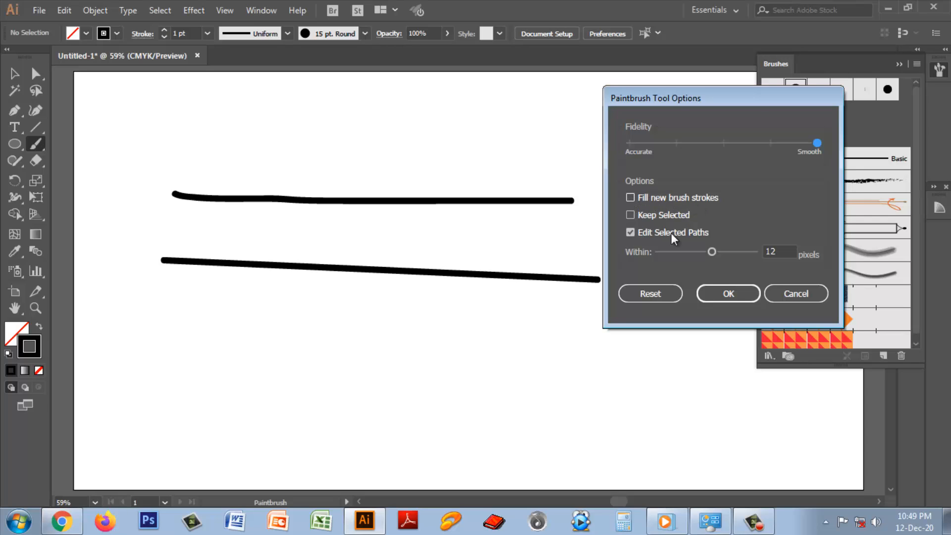
pyautogui.click(719, 295)
pyautogui.moveTo(347, 332)
pyautogui.mouseDown()
pyautogui.moveTo(289, 409)
pyautogui.moveTo(378, 342)
pyautogui.moveTo(341, 332)
pyautogui.mouseUp()
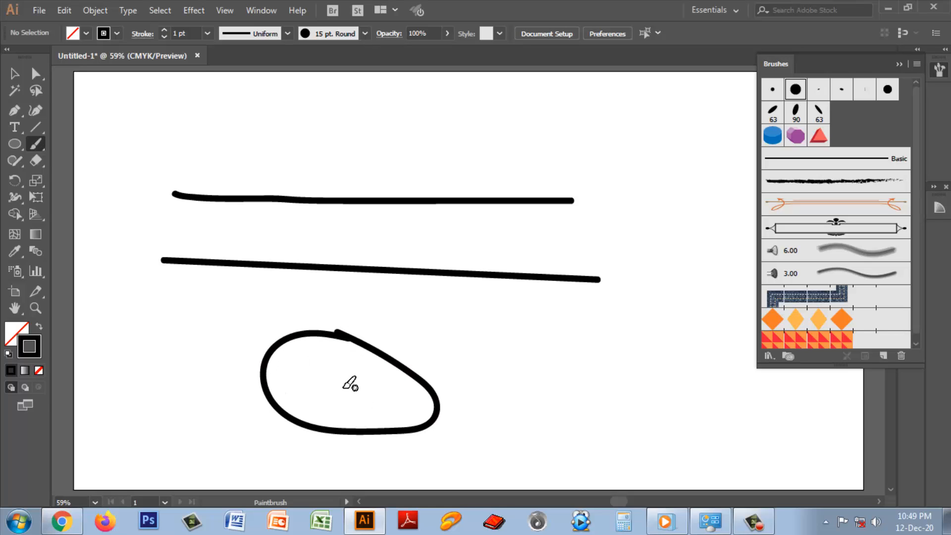
# Enable Fill new brush strokes, set the fill to bright blue, and paint a second loop beside the unfilled one.
pyautogui.doubleClick(37, 142)
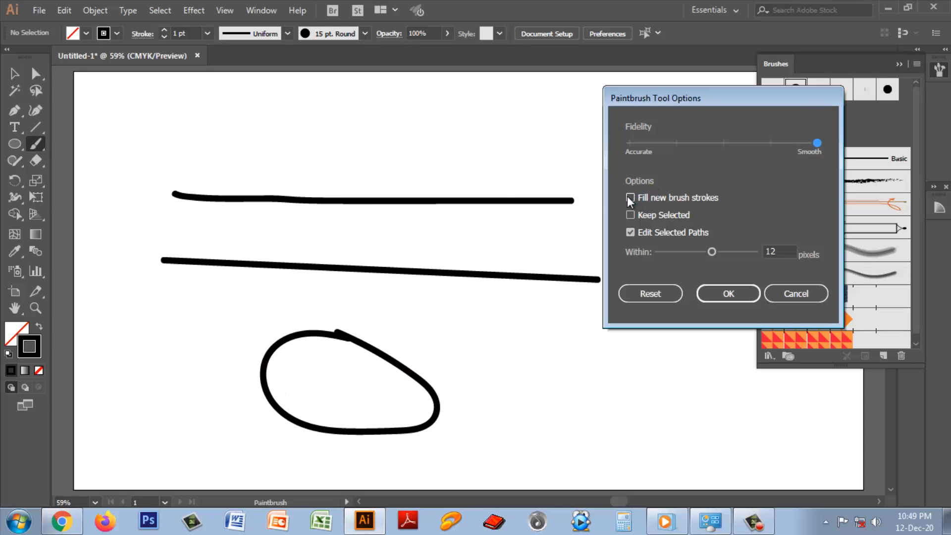
pyautogui.click(631, 198)
pyautogui.click(729, 293)
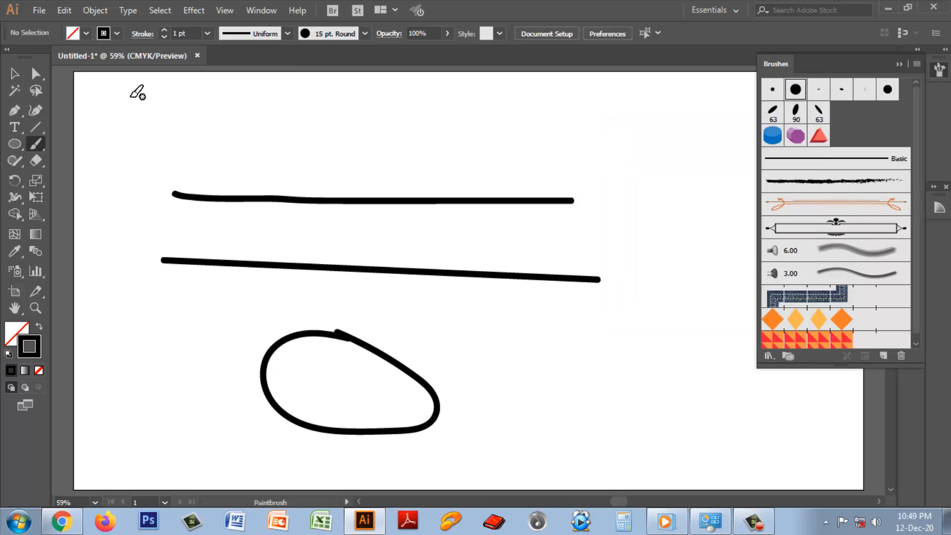
pyautogui.click(87, 34)
pyautogui.click(78, 57)
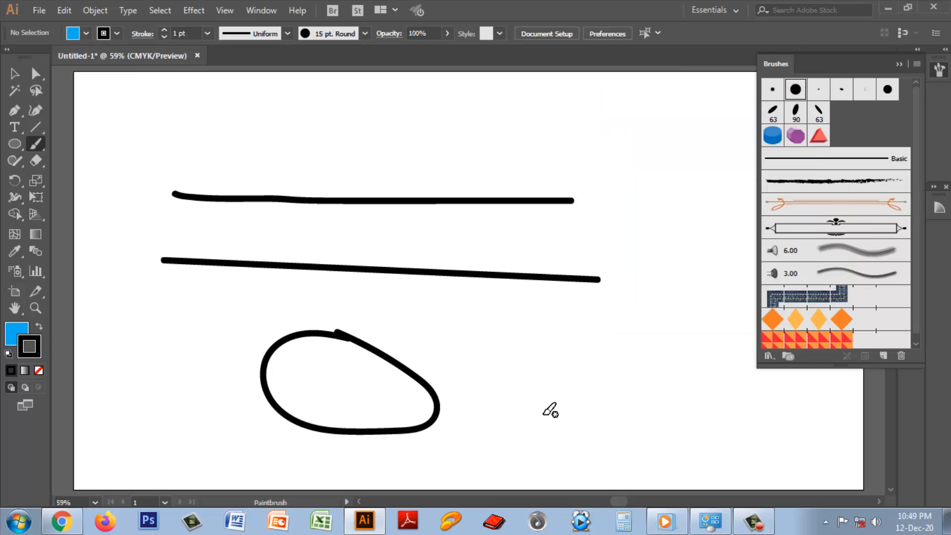
pyautogui.moveTo(505, 318)
pyautogui.mouseDown()
pyautogui.moveTo(501, 333)
pyautogui.moveTo(521, 313)
pyautogui.moveTo(486, 310)
pyautogui.mouseUp()
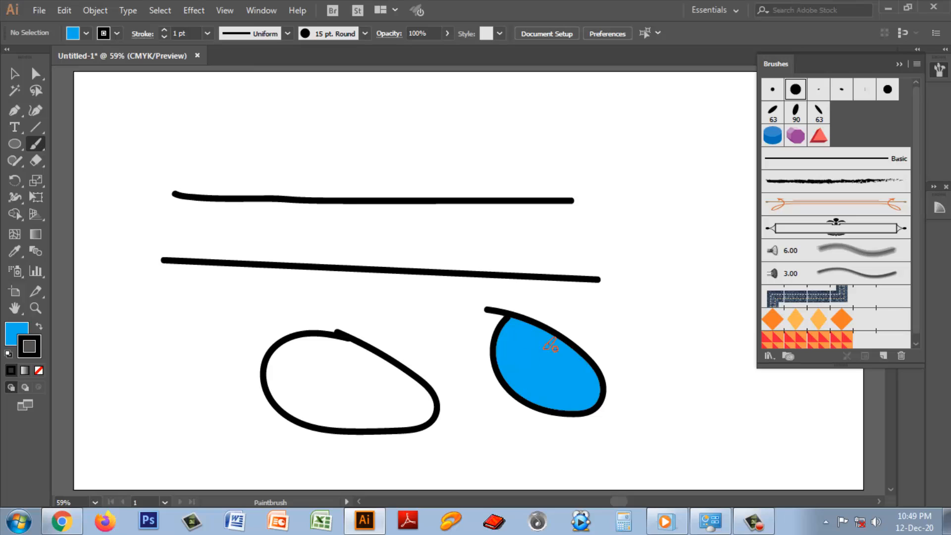
# Turn off Fill new brush strokes and Edit Selected Paths, and turn on Keep Selected for the Paintbrush.
pyautogui.doubleClick(37, 143)
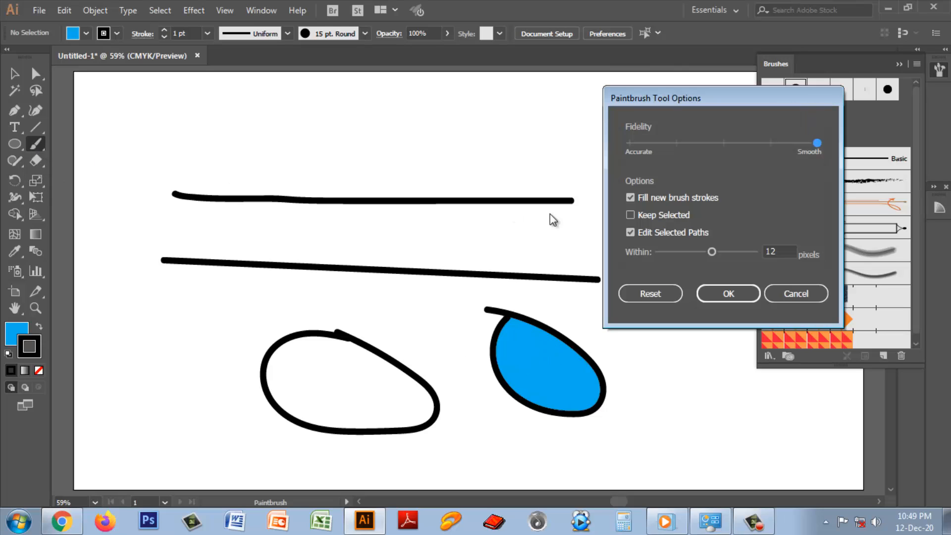
pyautogui.click(630, 197)
pyautogui.click(732, 296)
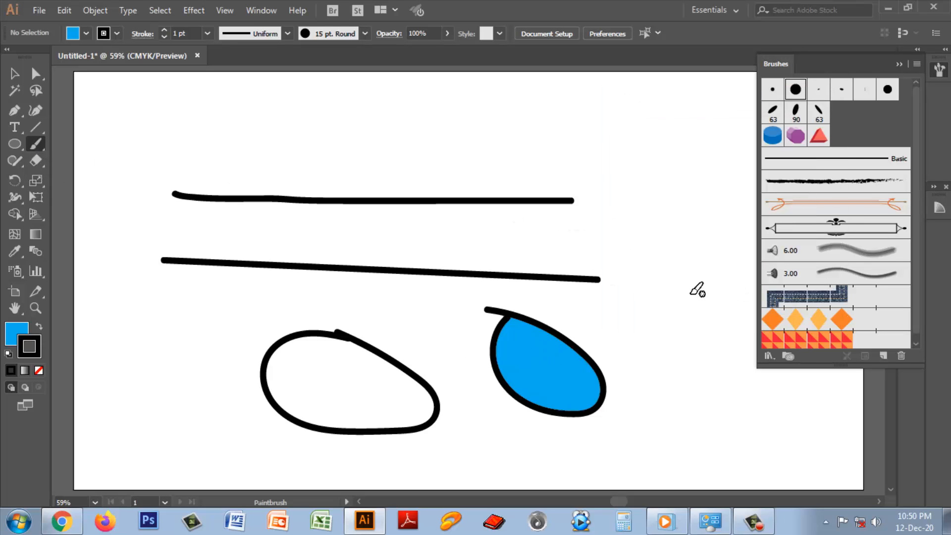
pyautogui.doubleClick(36, 144)
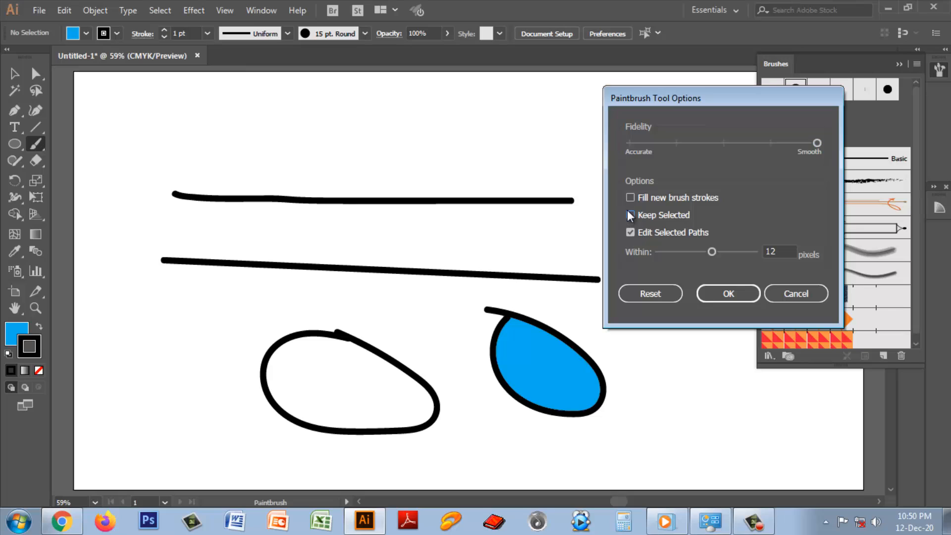
pyautogui.click(631, 232)
pyautogui.click(727, 293)
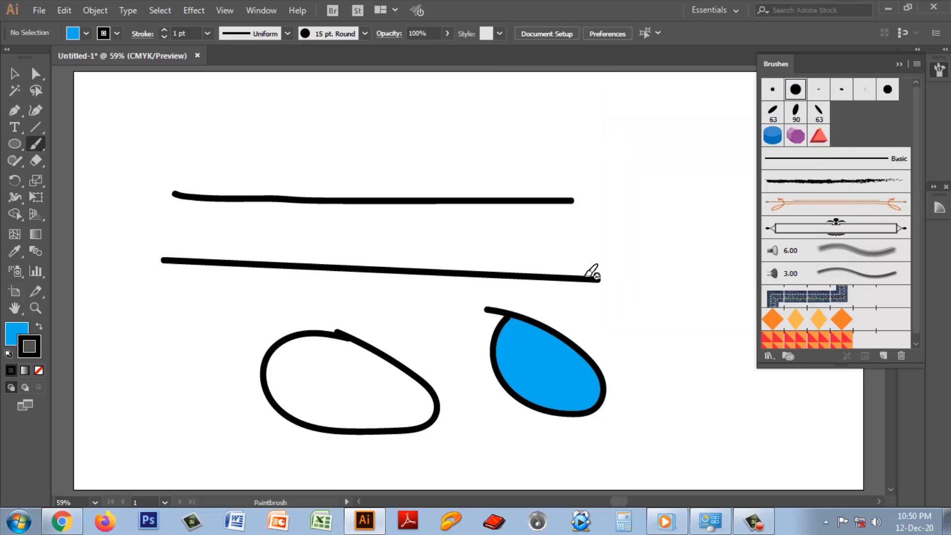
# Paint a wavy stroke above the lines plus a separate short stroke down from its end, and transform the short stroke with its bounding box.
pyautogui.moveTo(406, 132); pyautogui.dragTo(641, 182)
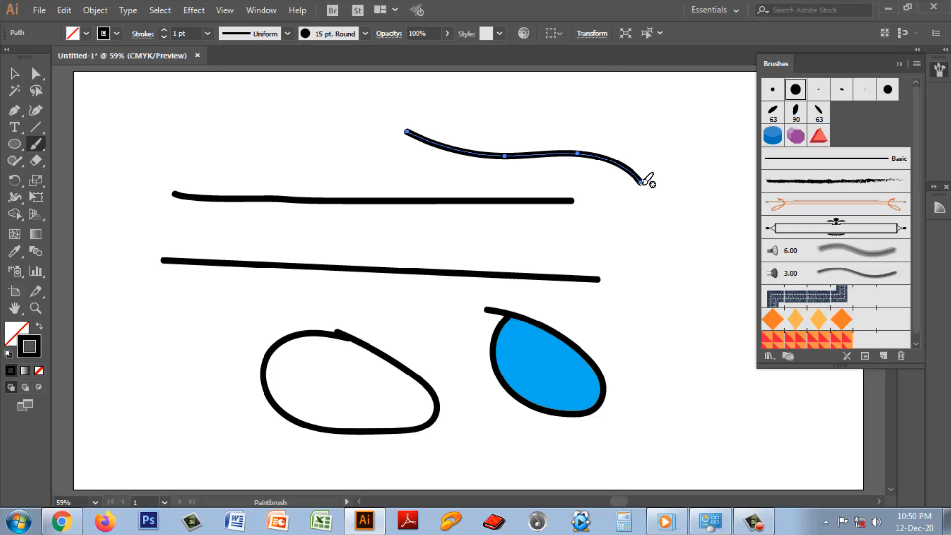
pyautogui.moveTo(642, 182); pyautogui.dragTo(657, 263)
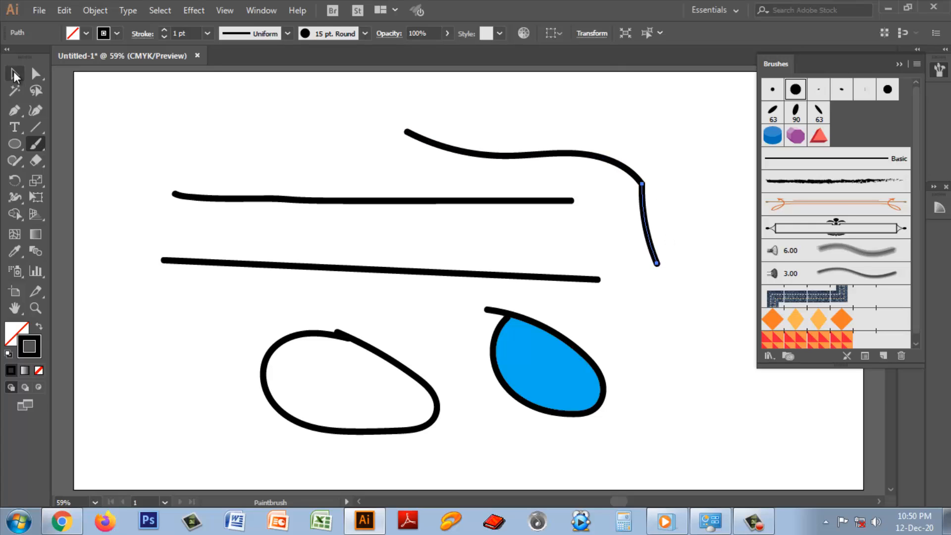
pyautogui.click(14, 74)
pyautogui.moveTo(646, 222)
pyautogui.mouseDown()
pyautogui.moveTo(601, 236)
pyautogui.moveTo(650, 232)
pyautogui.mouseUp()
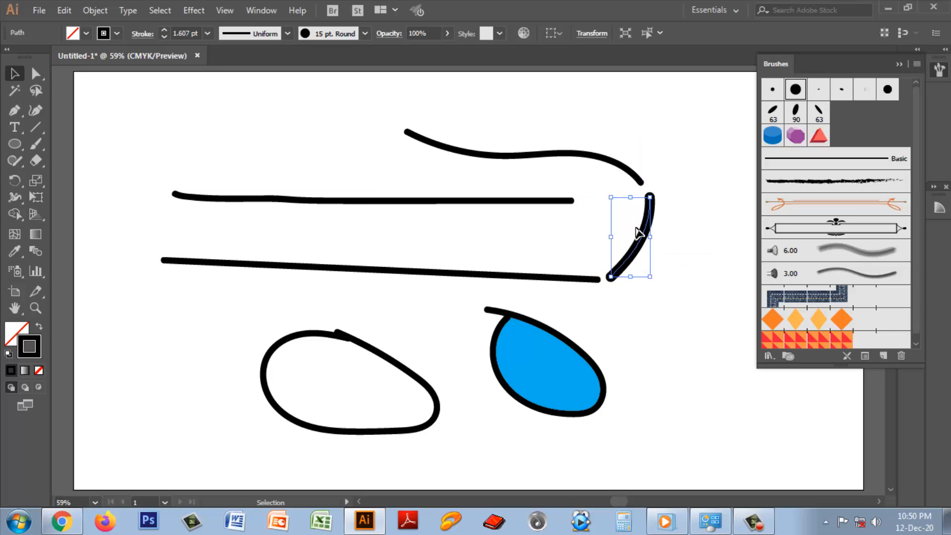
# Enable Edit Selected Paths within 20 pixels and extend the selected short stroke from its lower end down beside the blue loop.
pyautogui.doubleClick(36, 145)
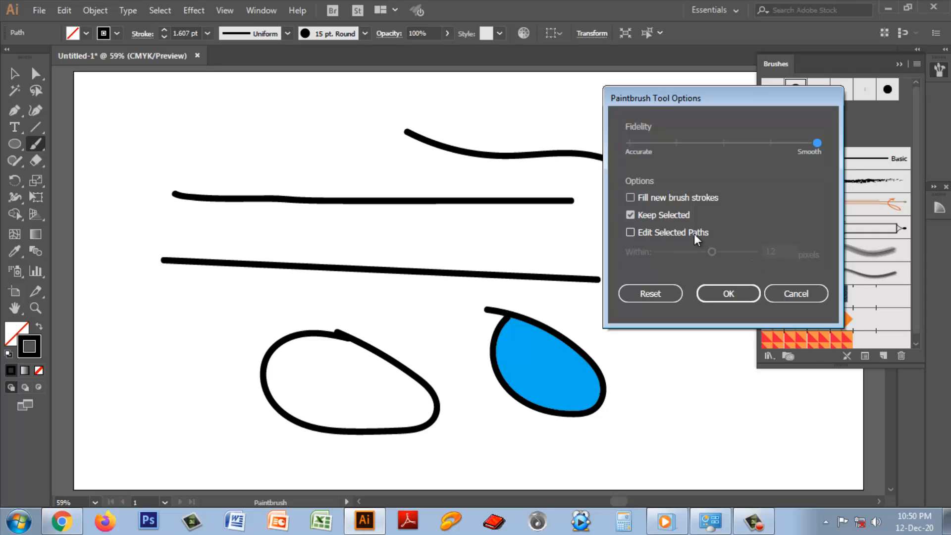
pyautogui.click(629, 231)
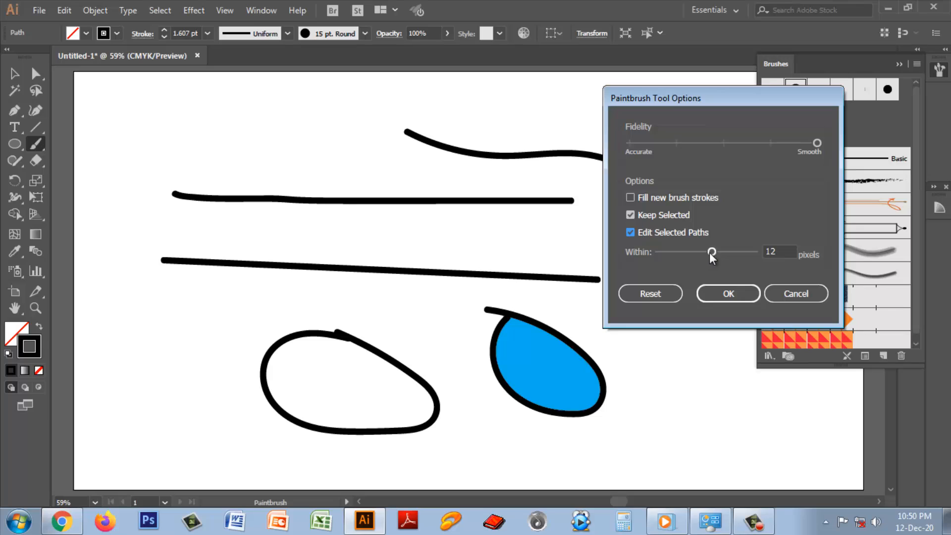
pyautogui.moveTo(710, 252); pyautogui.dragTo(748, 254)
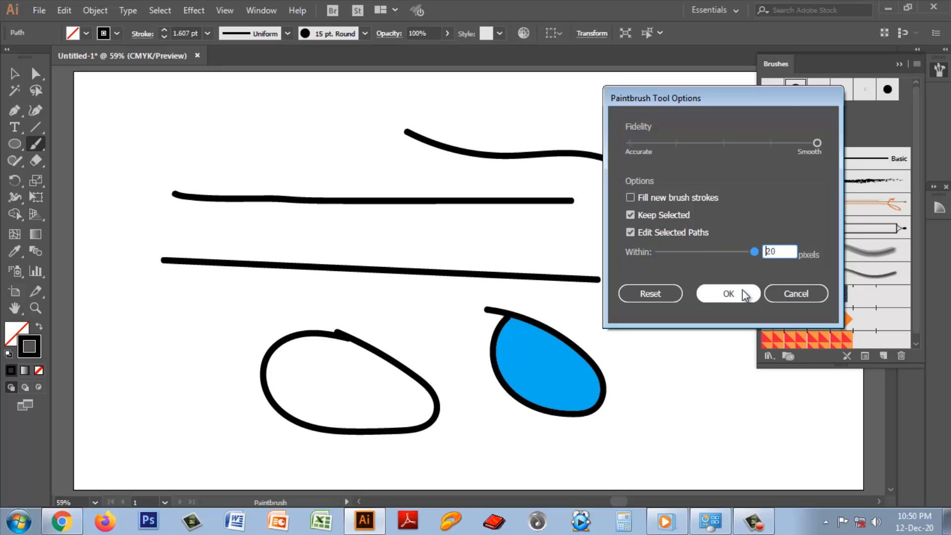
pyautogui.click(728, 292)
pyautogui.moveTo(611, 277)
pyautogui.mouseDown()
pyautogui.moveTo(656, 340)
pyautogui.moveTo(704, 378)
pyautogui.mouseUp()
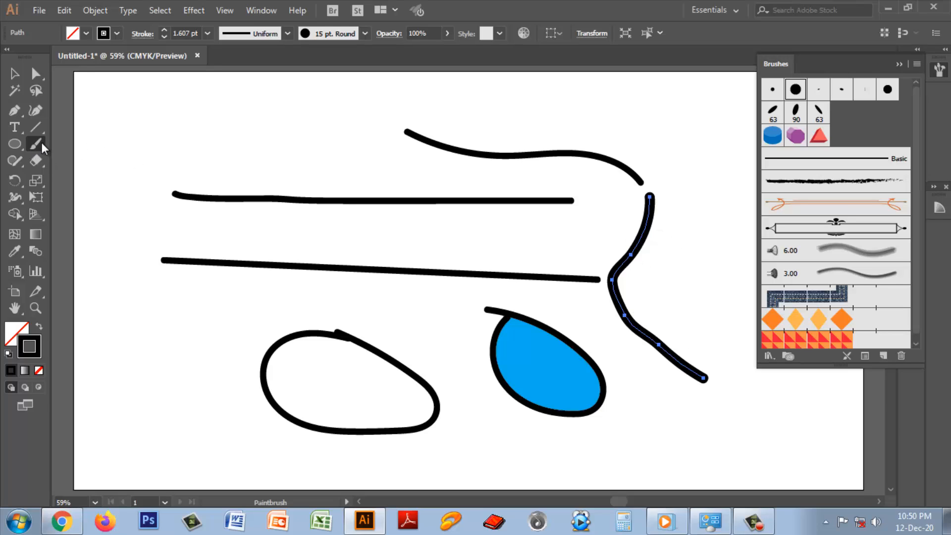
# Delete all the brush strokes and paint one long wavy stroke descending diagonally across the empty artboard.
pyautogui.click(14, 73)
pyautogui.moveTo(146, 110)
pyautogui.mouseDown()
pyautogui.moveTo(488, 386)
pyautogui.moveTo(685, 429)
pyautogui.mouseUp()
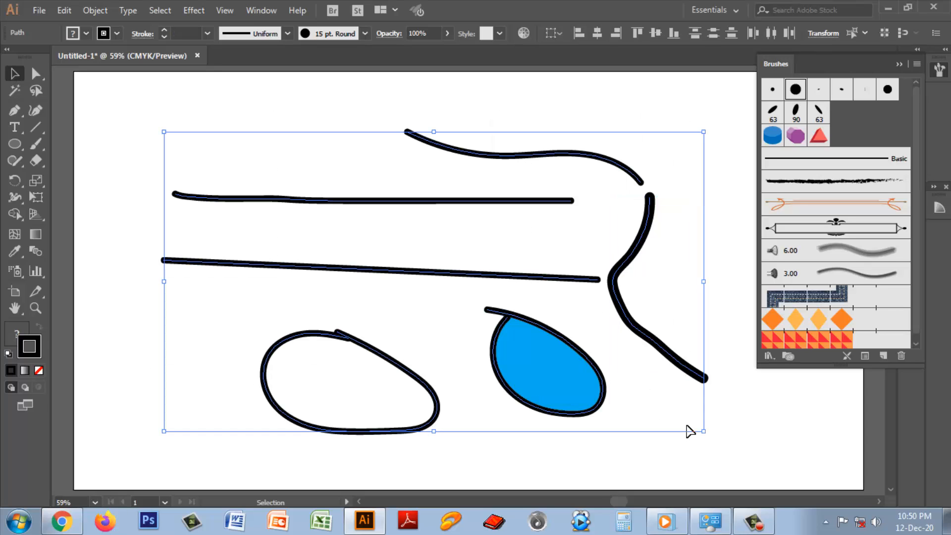
pyautogui.press('Delete')
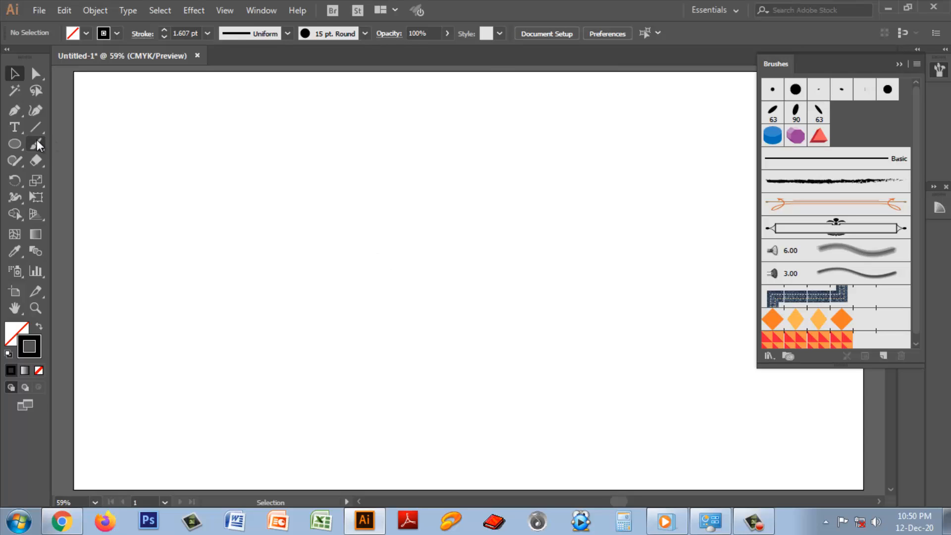
pyautogui.moveTo(37, 139); pyautogui.dragTo(90, 141)
pyautogui.moveTo(215, 162); pyautogui.dragTo(534, 305)
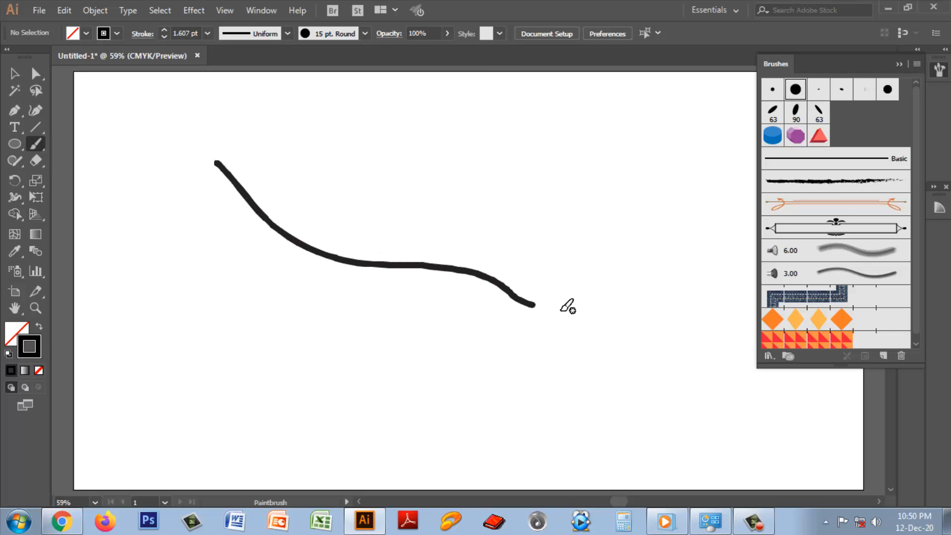
# Reset the Paintbrush tool options to their defaults and paint a shorter wavy stroke above the long one.
pyautogui.doubleClick(33, 147)
pyautogui.click(652, 293)
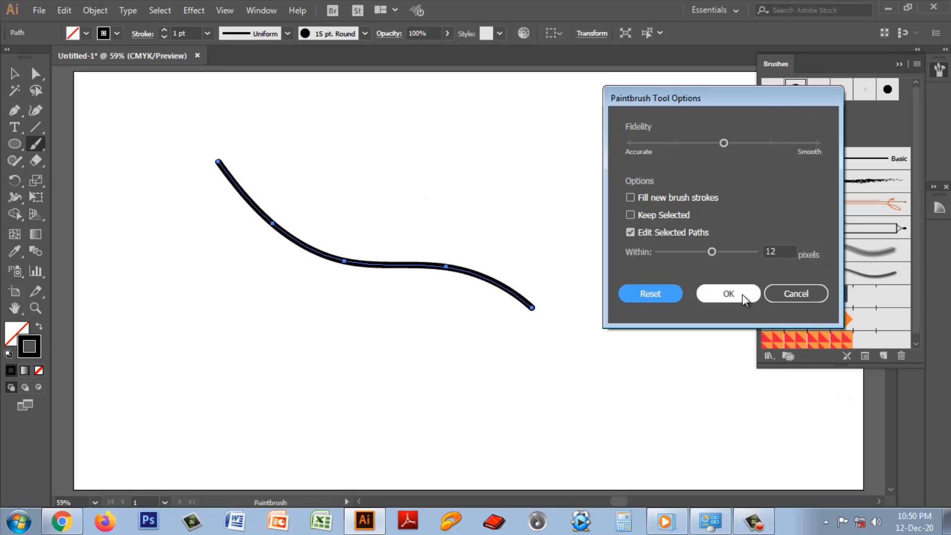
pyautogui.click(728, 294)
pyautogui.moveTo(407, 128)
pyautogui.mouseDown()
pyautogui.moveTo(540, 184)
pyautogui.moveTo(599, 223)
pyautogui.mouseUp()
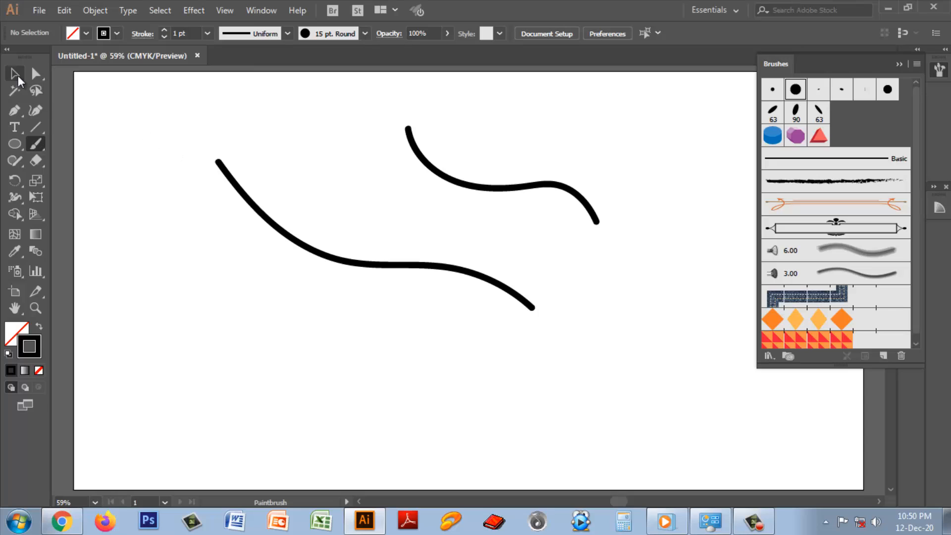
# Delete the long lower wavy stroke, keeping the shorter stroke above it.
pyautogui.click(15, 73)
pyautogui.click(298, 242)
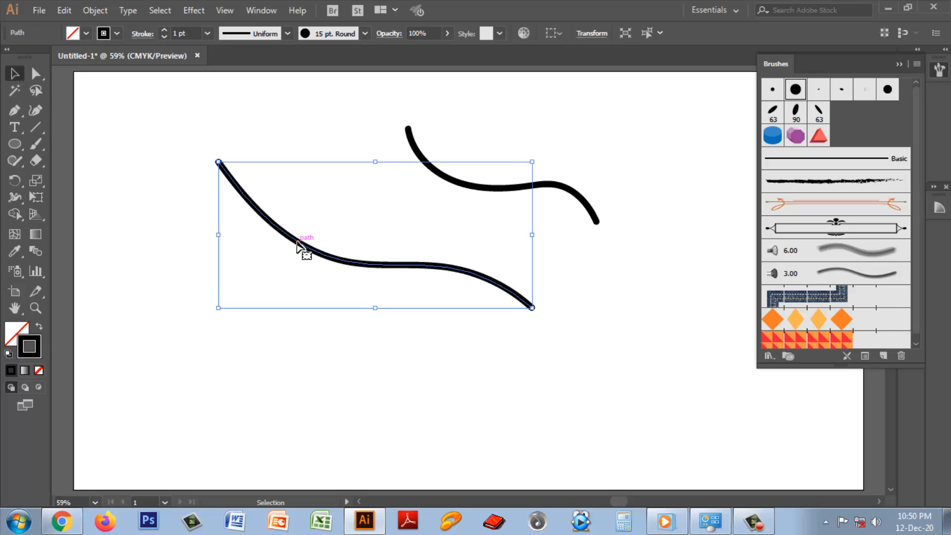
pyautogui.press('Delete')
# Start a new calligraphic brush named "rrrrr" with a 70° angle and a 58 pt size.
pyautogui.click(883, 356)
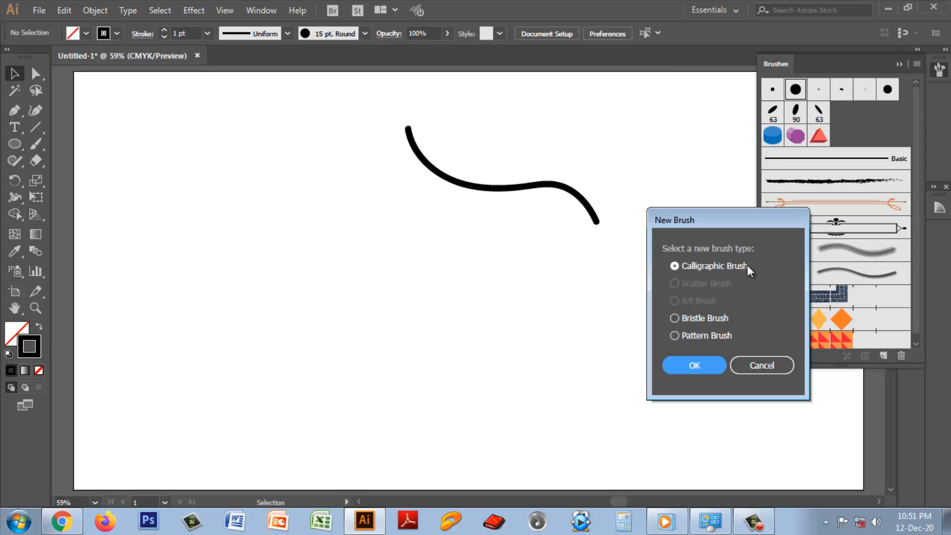
pyautogui.click(698, 363)
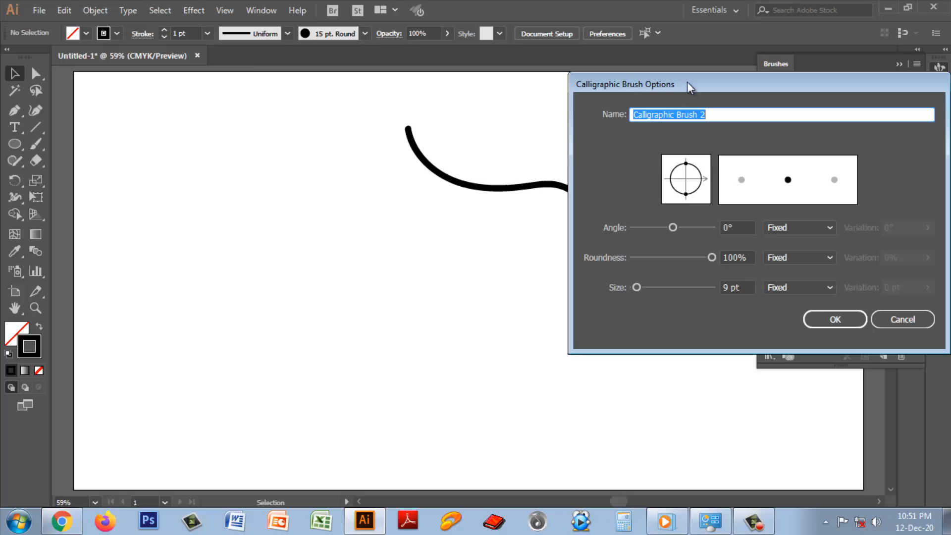
pyautogui.moveTo(687, 82)
pyautogui.mouseDown()
pyautogui.moveTo(768, 95)
pyautogui.moveTo(736, 84)
pyautogui.mouseUp()
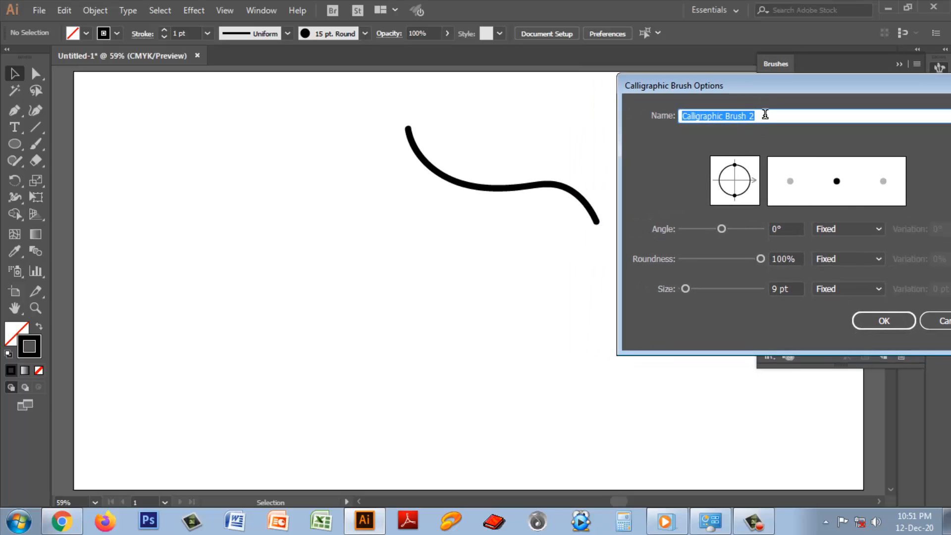
pyautogui.write('mmm')
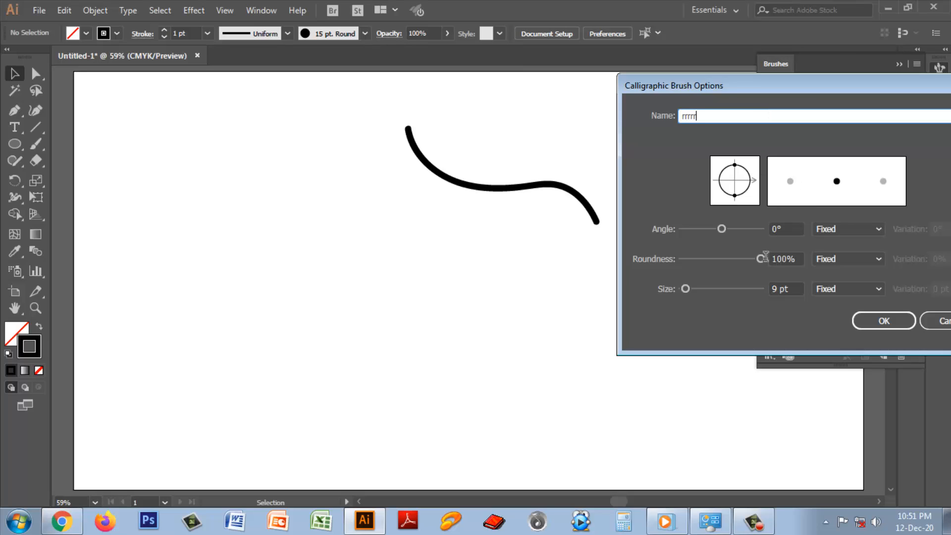
pyautogui.moveTo(724, 230); pyautogui.dragTo(739, 231)
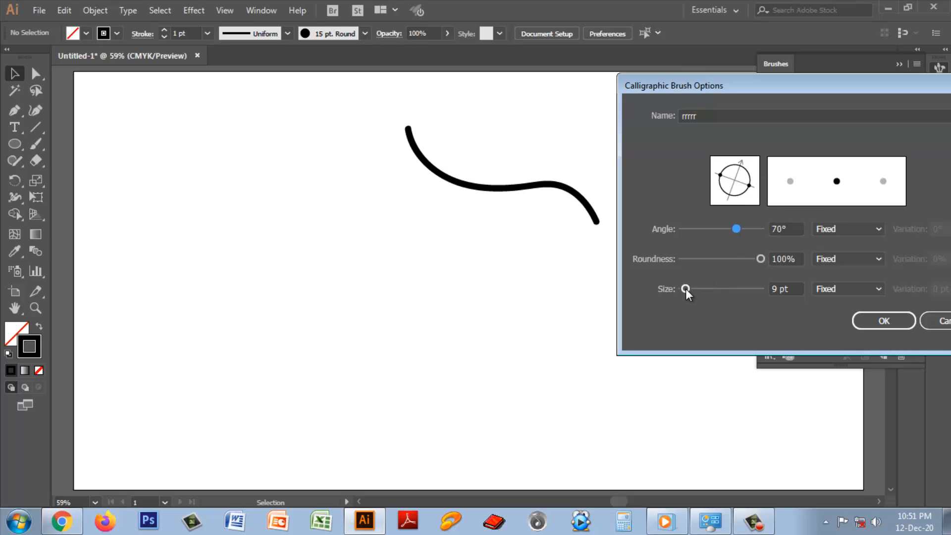
pyautogui.moveTo(686, 288); pyautogui.dragTo(706, 285)
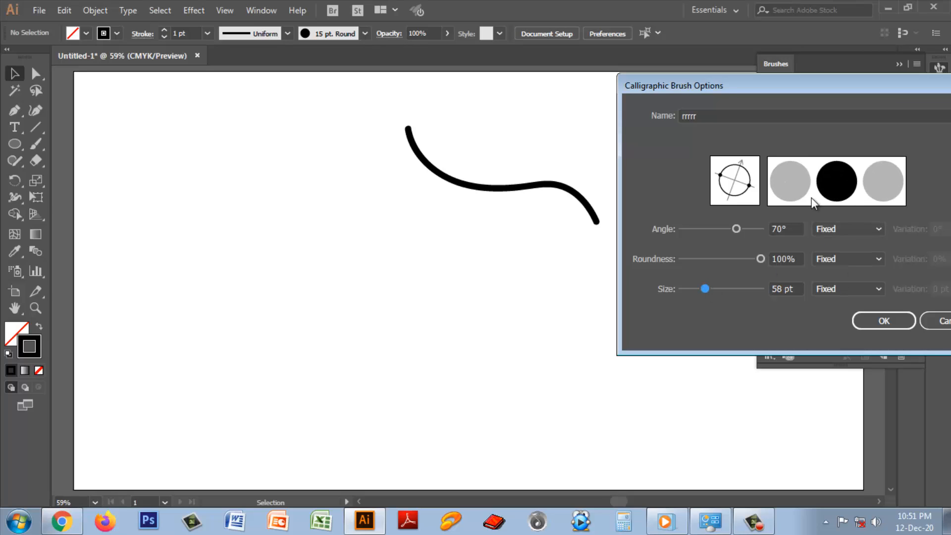
# Set the new brush's angle and roundness variation to Random and its size to 60 pt.
pyautogui.click(852, 230)
pyautogui.click(843, 258)
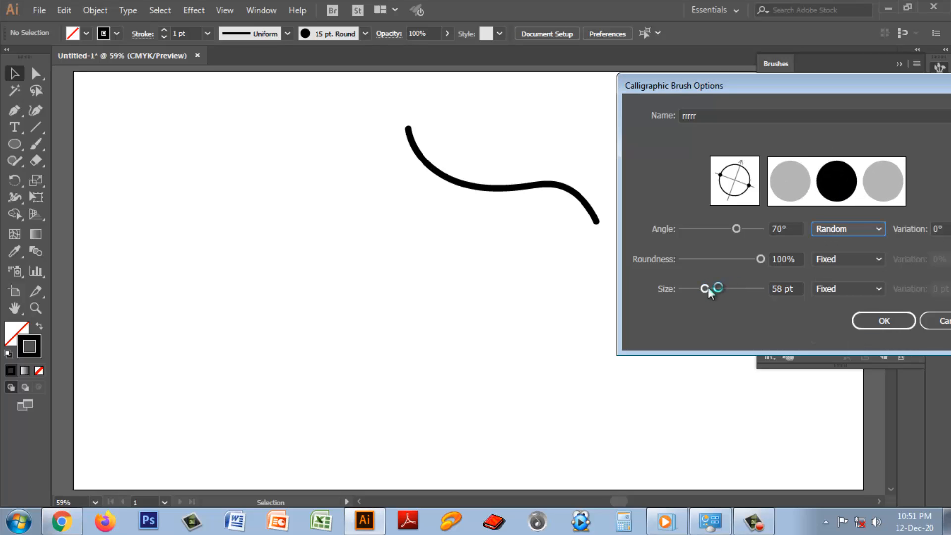
pyautogui.moveTo(709, 288)
pyautogui.mouseDown()
pyautogui.moveTo(727, 288)
pyautogui.moveTo(708, 294)
pyautogui.mouseUp()
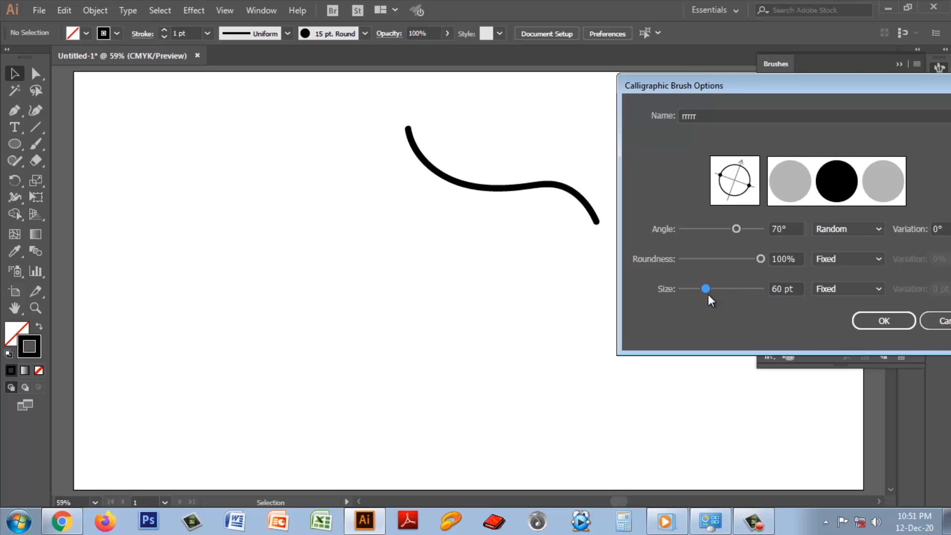
pyautogui.click(847, 260)
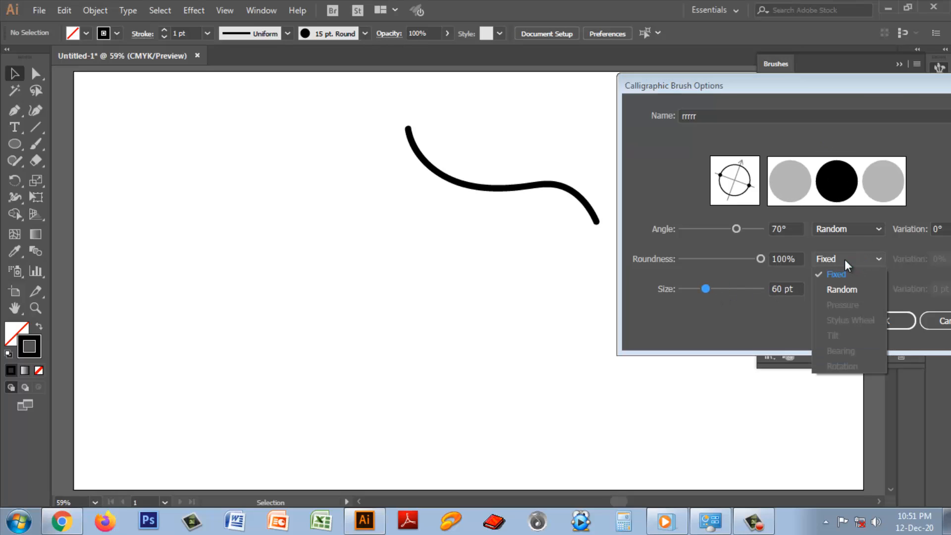
pyautogui.click(840, 290)
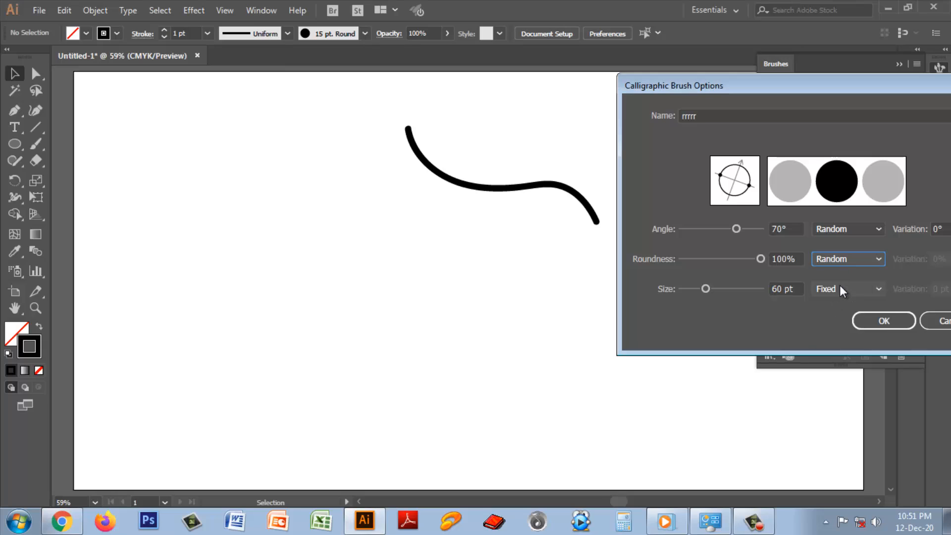
# Return the brush's angle and roundness variation to Fixed and save the new brush.
pyautogui.click(850, 233)
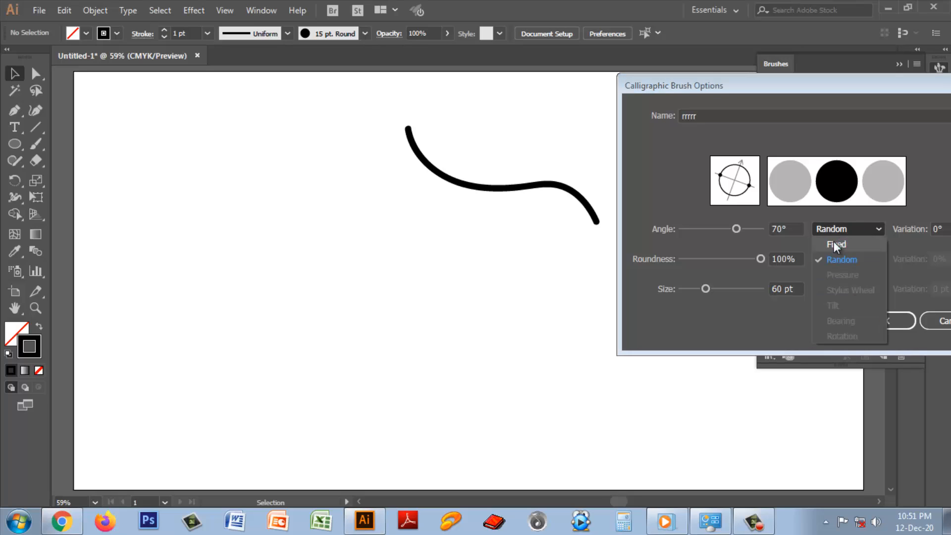
pyautogui.click(834, 242)
pyautogui.click(842, 258)
pyautogui.click(836, 275)
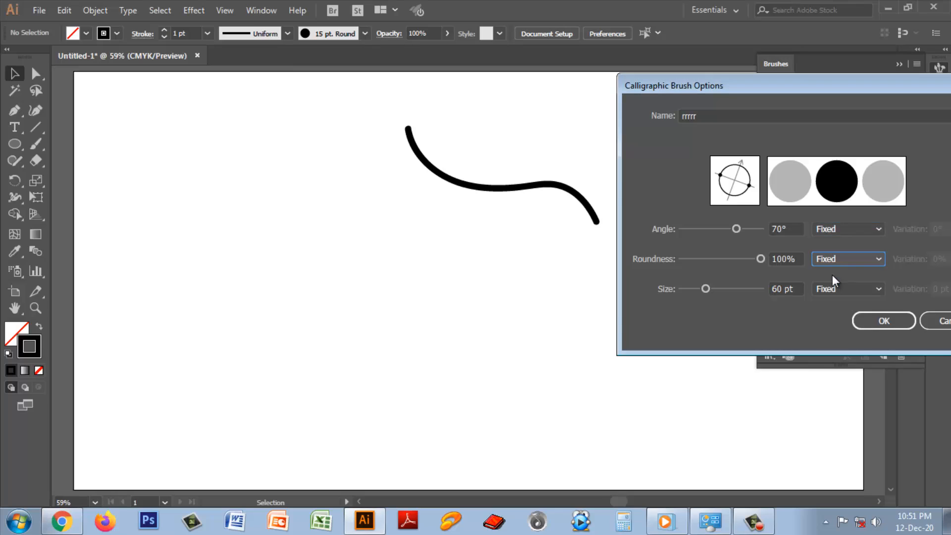
pyautogui.click(883, 321)
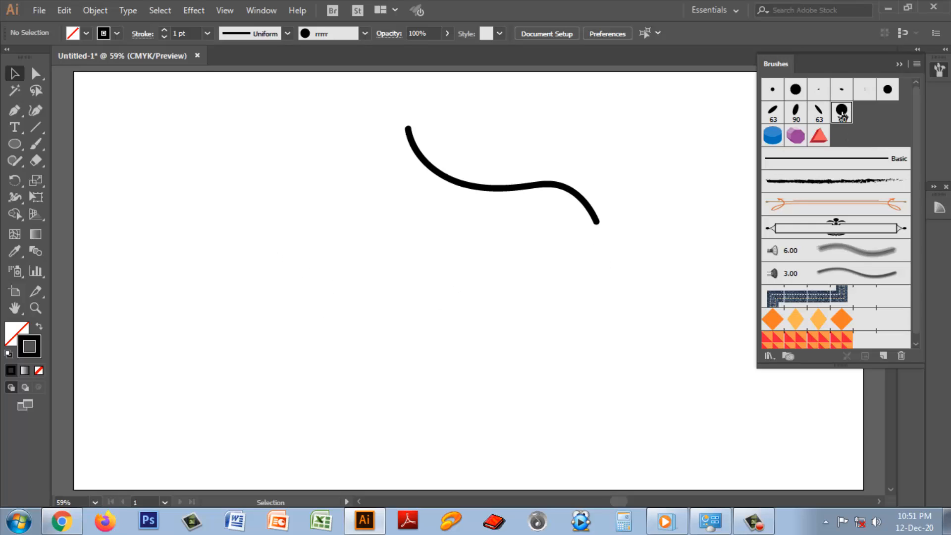
# Reset the Paintbrush tool options and paint a thick wavy stroke with the rrrrr brush below the thin stroke.
pyautogui.moveTo(289, 257); pyautogui.dragTo(581, 356)
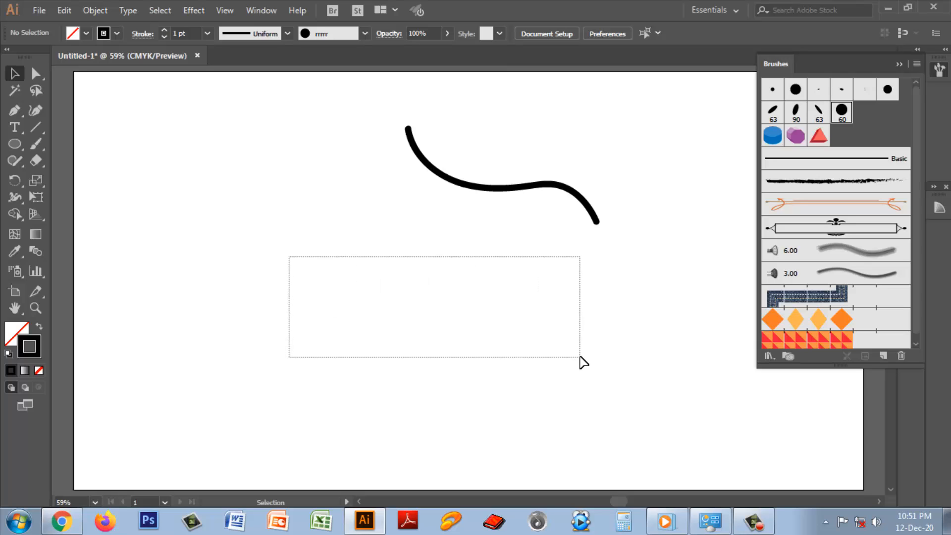
pyautogui.moveTo(287, 248); pyautogui.dragTo(558, 350)
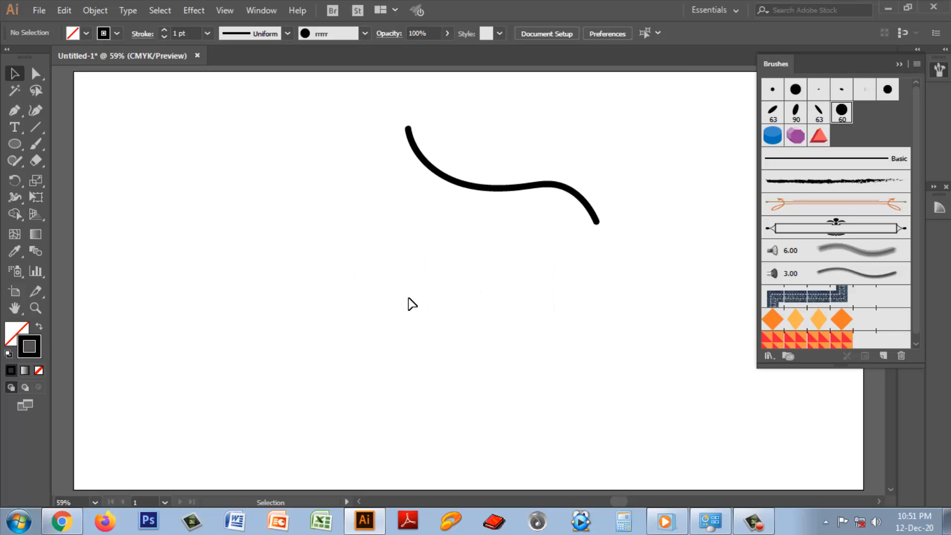
pyautogui.doubleClick(32, 143)
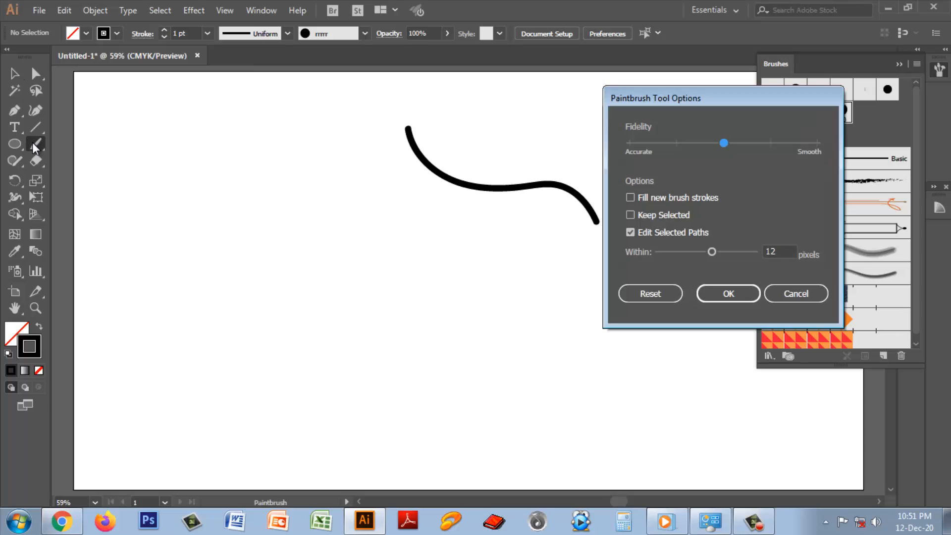
pyautogui.click(648, 294)
pyautogui.click(724, 295)
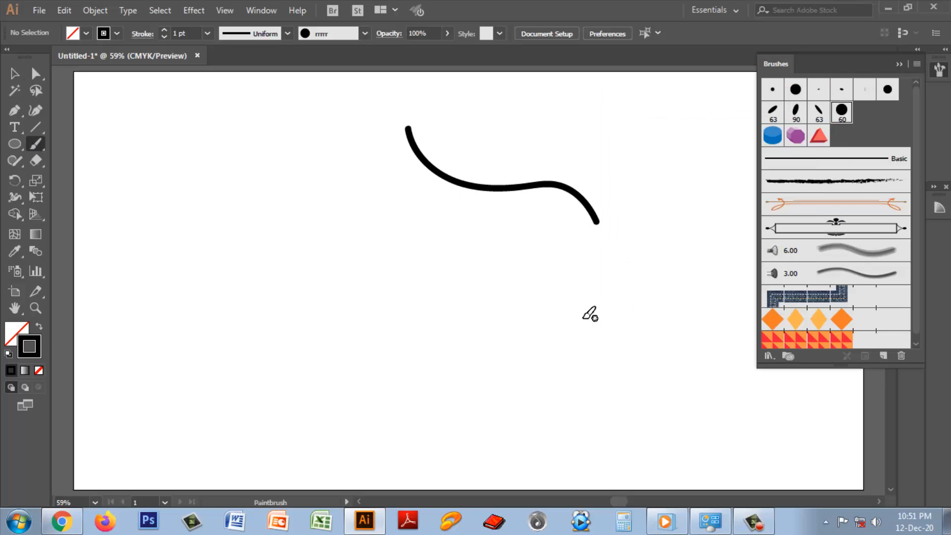
pyautogui.moveTo(281, 254)
pyautogui.mouseDown()
pyautogui.moveTo(315, 301)
pyautogui.moveTo(458, 303)
pyautogui.moveTo(546, 332)
pyautogui.mouseUp()
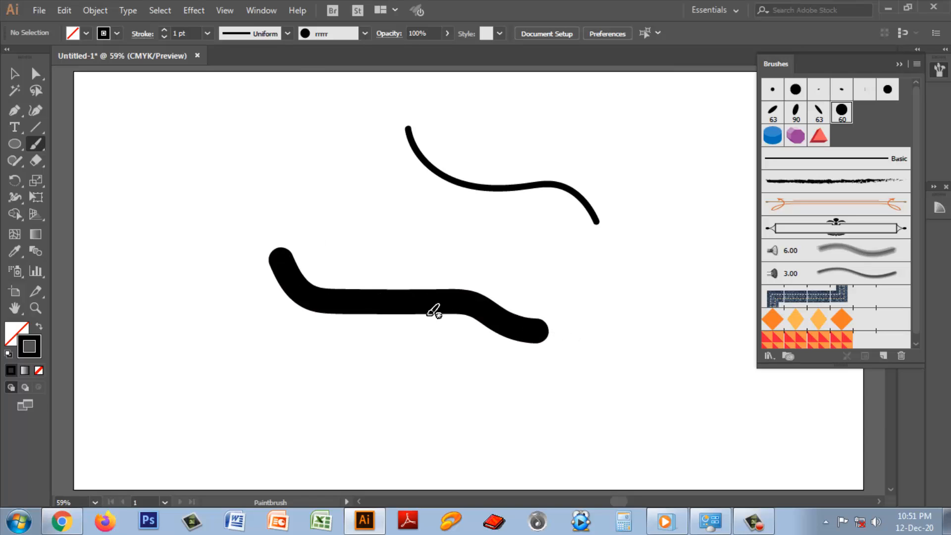
# Edit the rrrrr brush with preview on, setting angle to -13°, roundness to 58% and size to 44 pt.
pyautogui.doubleClick(841, 114)
pyautogui.moveTo(742, 83); pyautogui.dragTo(783, 88)
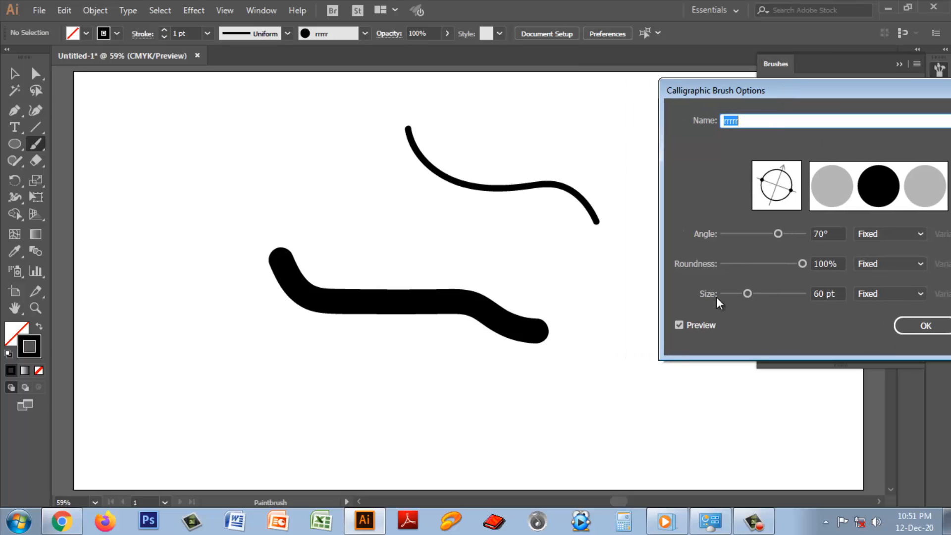
pyautogui.click(679, 326)
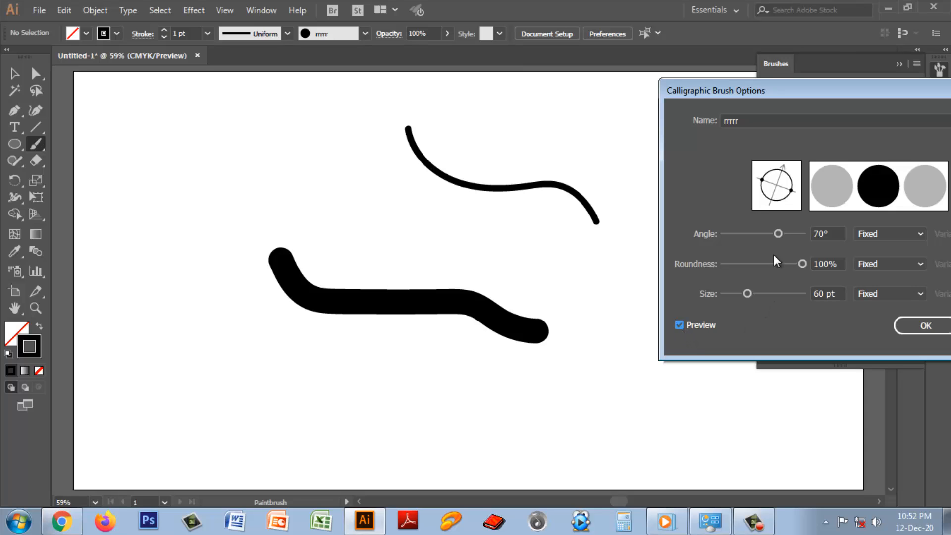
pyautogui.moveTo(778, 233); pyautogui.dragTo(760, 234)
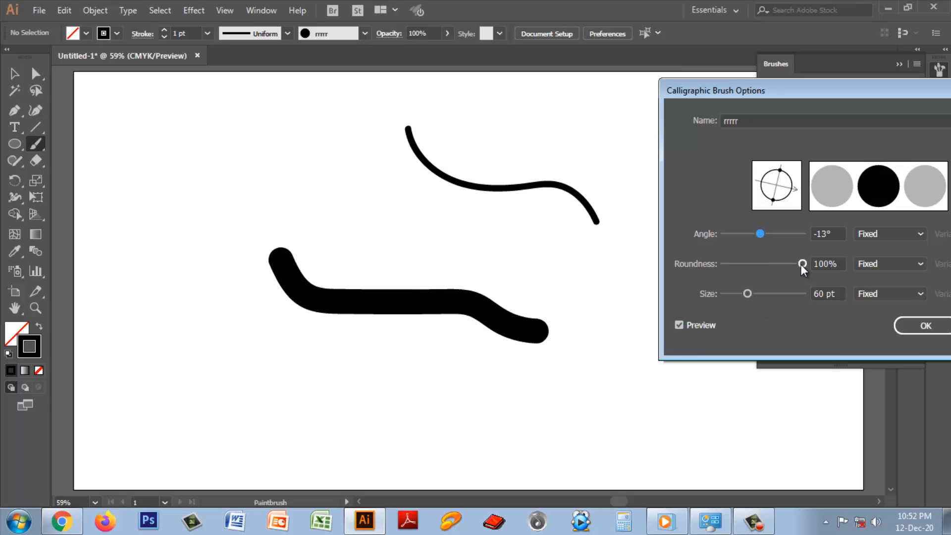
pyautogui.moveTo(802, 264); pyautogui.dragTo(769, 264)
pyautogui.moveTo(748, 294)
pyautogui.mouseDown()
pyautogui.moveTo(756, 293)
pyautogui.moveTo(741, 294)
pyautogui.mouseUp()
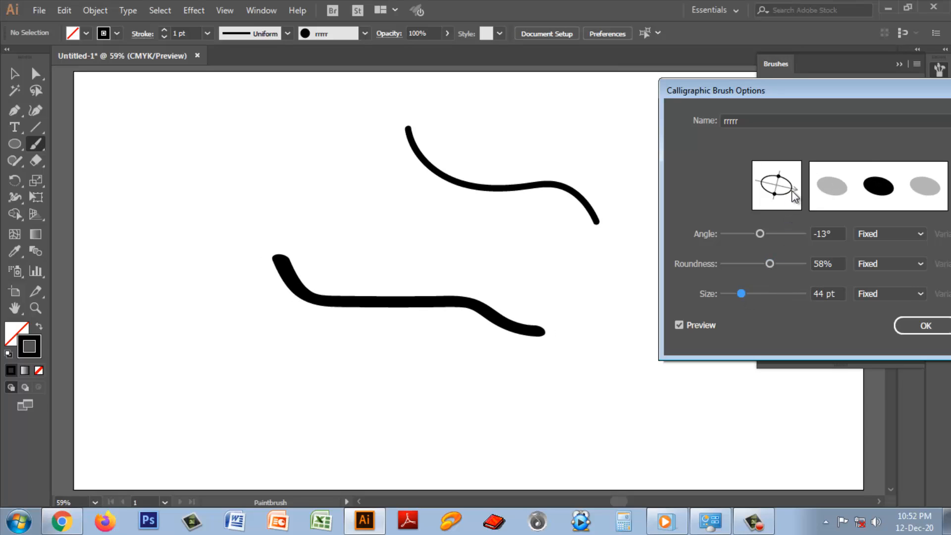
# Rotate the brush angle to 6°, reduce its roundness to 20%, and apply the changes to the existing strokes.
pyautogui.moveTo(793, 192)
pyautogui.mouseDown()
pyautogui.moveTo(775, 207)
pyautogui.moveTo(810, 198)
pyautogui.moveTo(811, 188)
pyautogui.mouseUp()
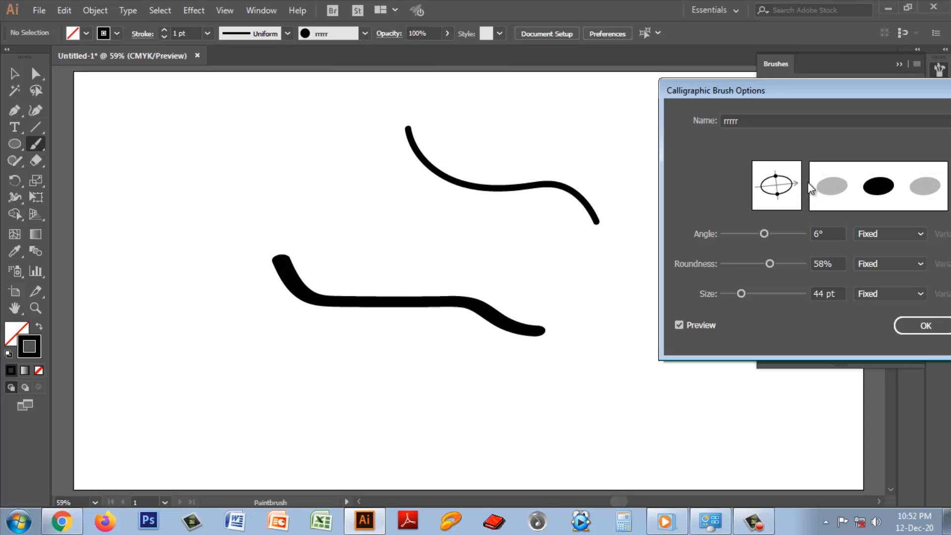
pyautogui.moveTo(770, 263); pyautogui.dragTo(735, 266)
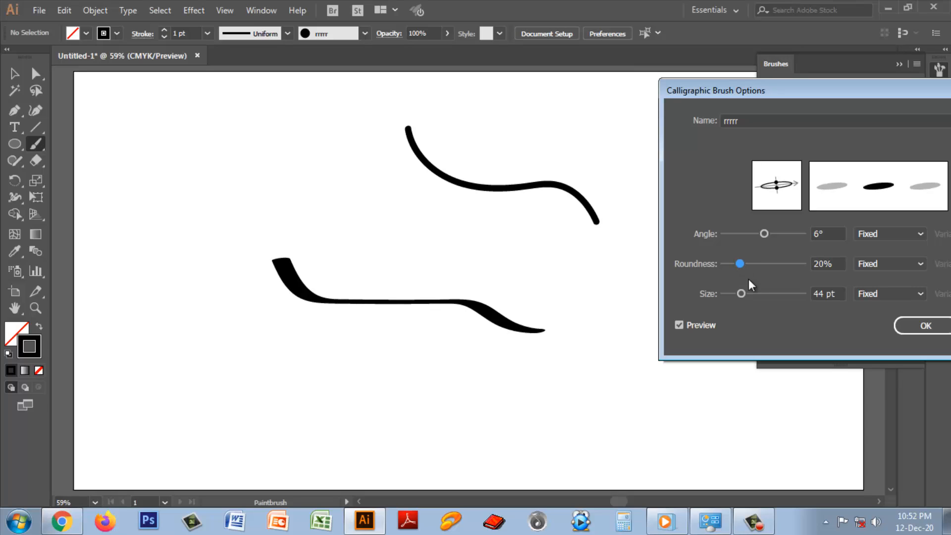
pyautogui.click(914, 328)
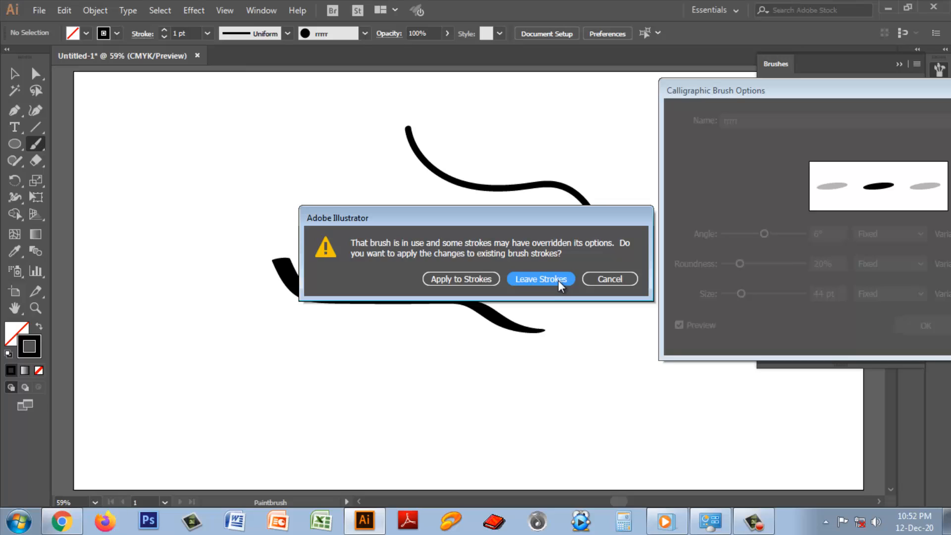
pyautogui.click(477, 278)
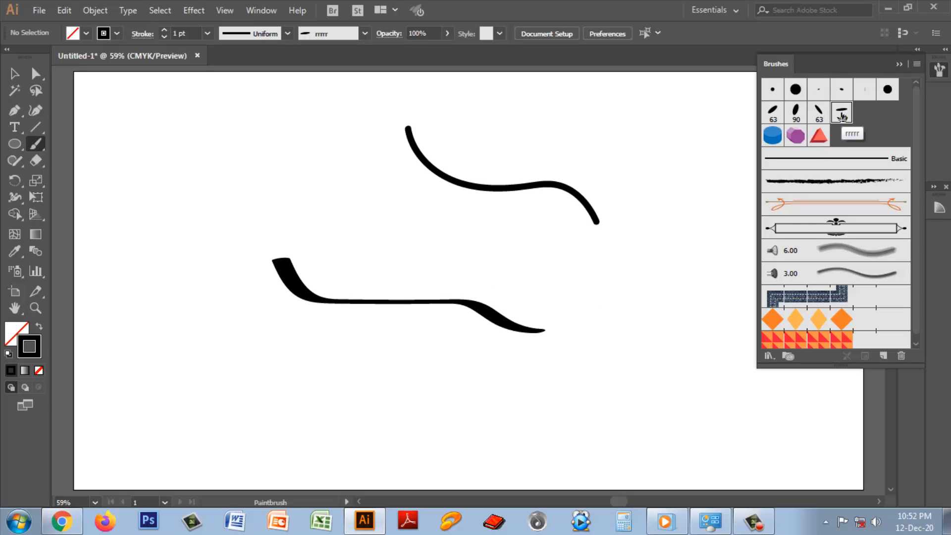
# Delete both brush strokes from the artboard and collapse the Brushes panel.
pyautogui.click(15, 73)
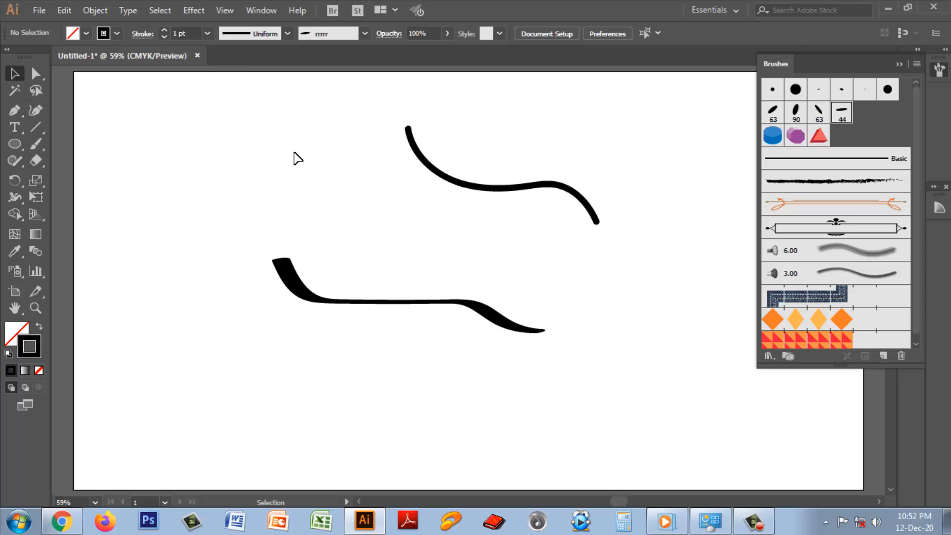
pyautogui.moveTo(288, 132); pyautogui.dragTo(583, 337)
pyautogui.press('Delete')
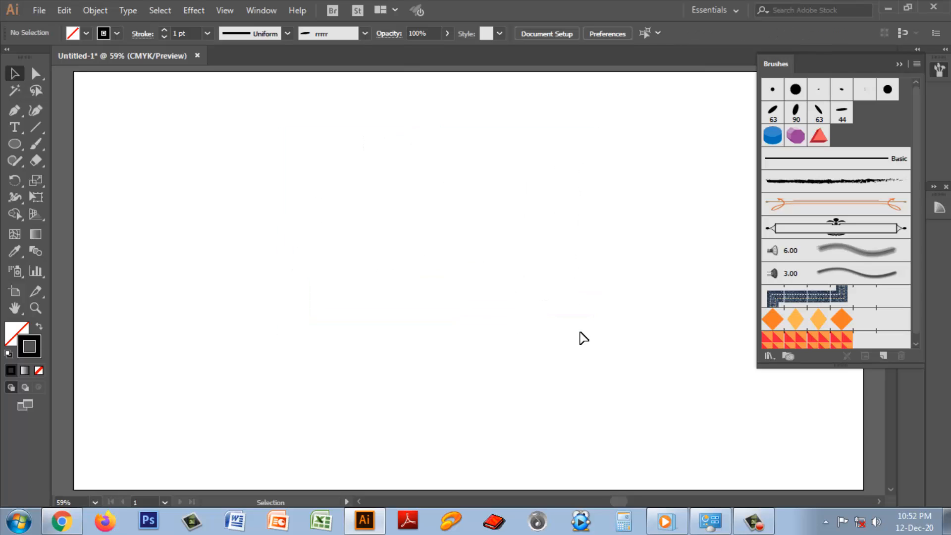
pyautogui.click(898, 64)
# Compare the Blob Brush and Paintbrush tools, and paint a long, nearly horizontal Paintbrush stroke across the upper artboard.
pyautogui.click(38, 146)
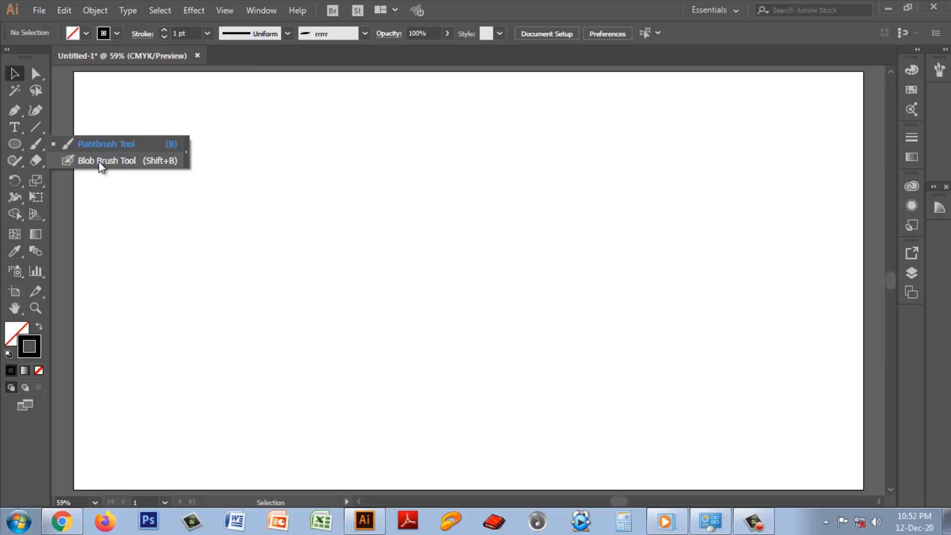
pyautogui.click(100, 162)
pyautogui.click(32, 143)
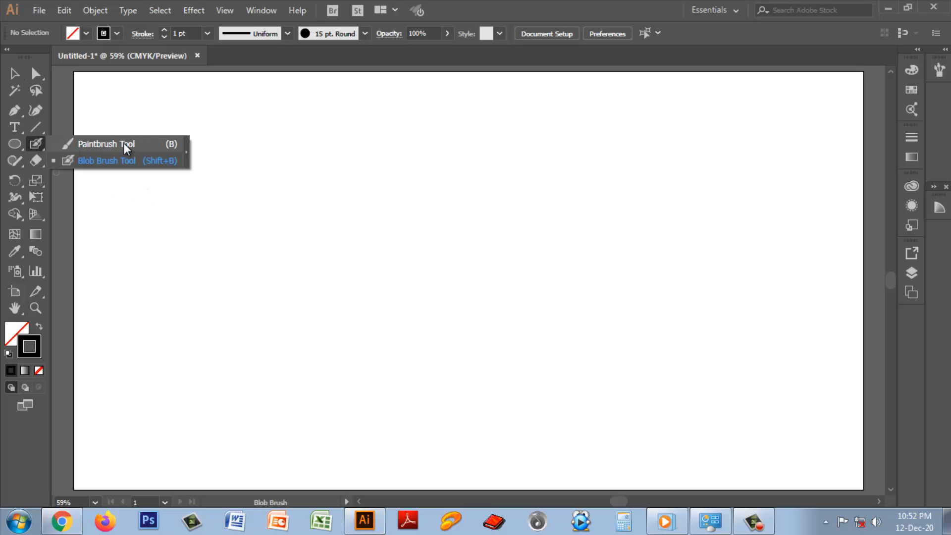
pyautogui.click(97, 150)
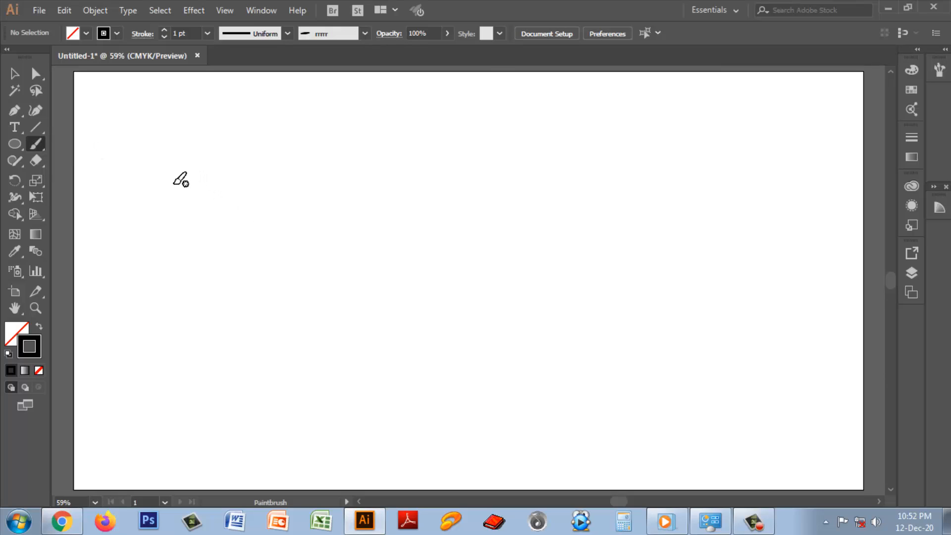
pyautogui.moveTo(166, 184); pyautogui.dragTo(542, 200)
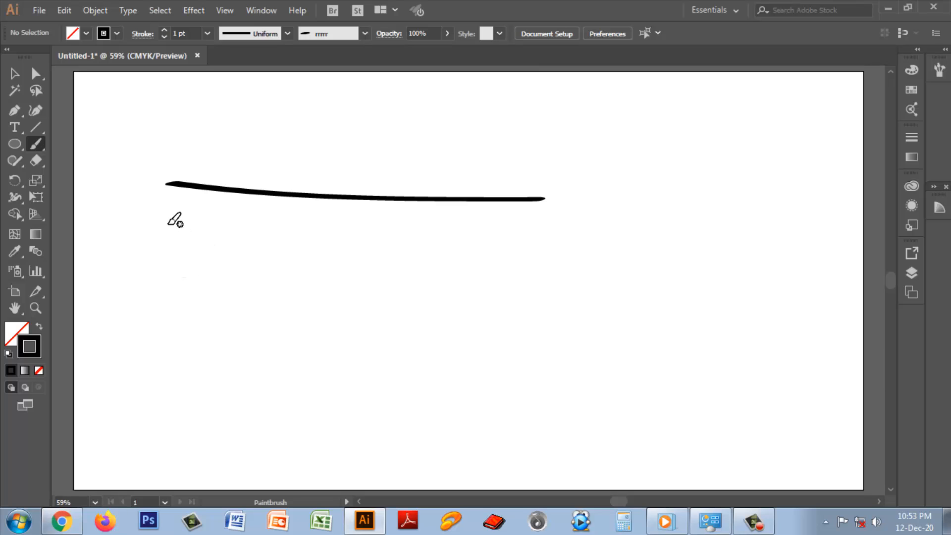
# Paint a long, nearly horizontal Blob Brush stroke below the existing one, and turn off Keep Selected and Merge Only with Selection in its options.
pyautogui.moveTo(36, 143); pyautogui.dragTo(97, 160)
pyautogui.moveTo(172, 246); pyautogui.dragTo(585, 253)
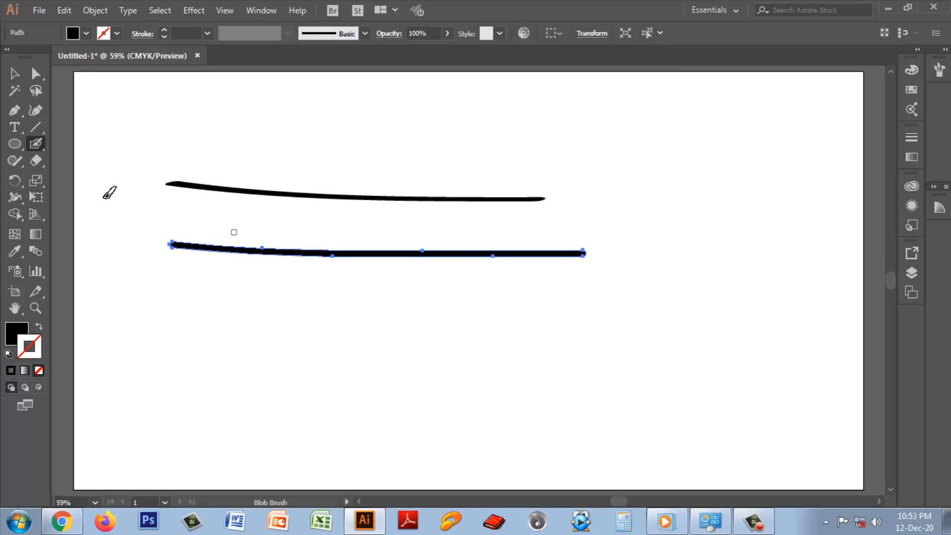
pyautogui.doubleClick(37, 145)
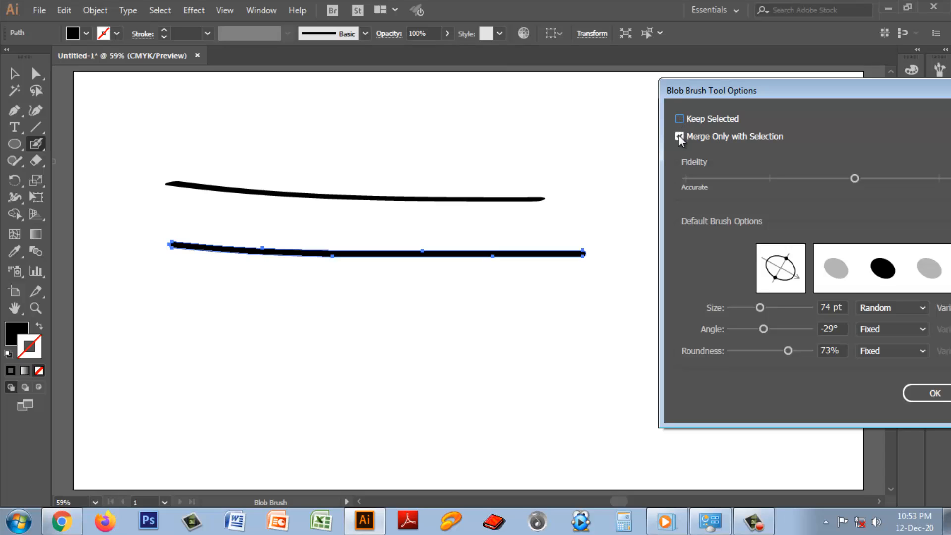
pyautogui.click(931, 394)
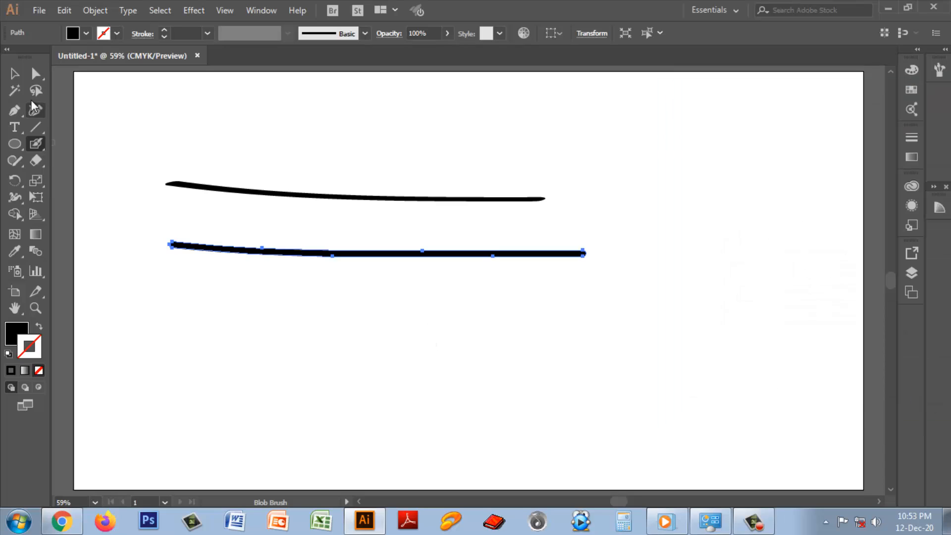
pyautogui.click(15, 74)
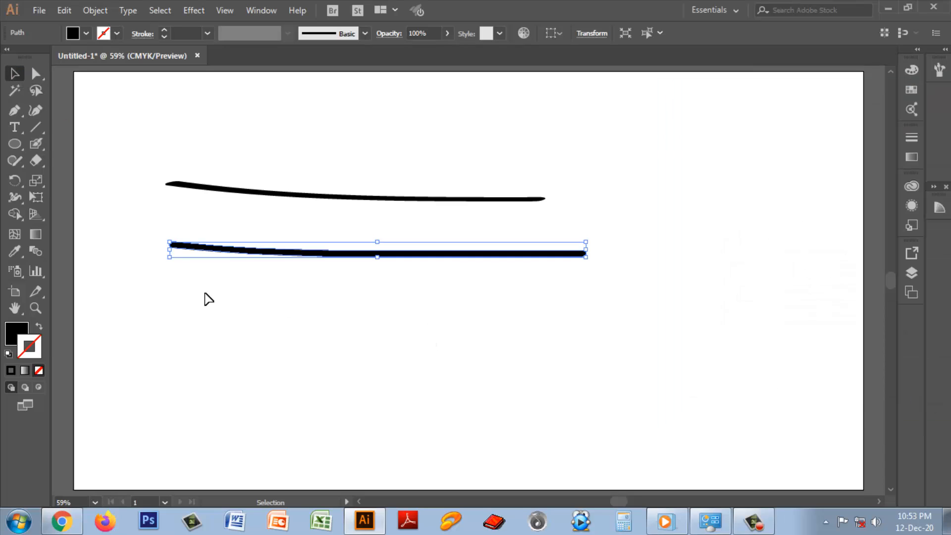
pyautogui.click(333, 334)
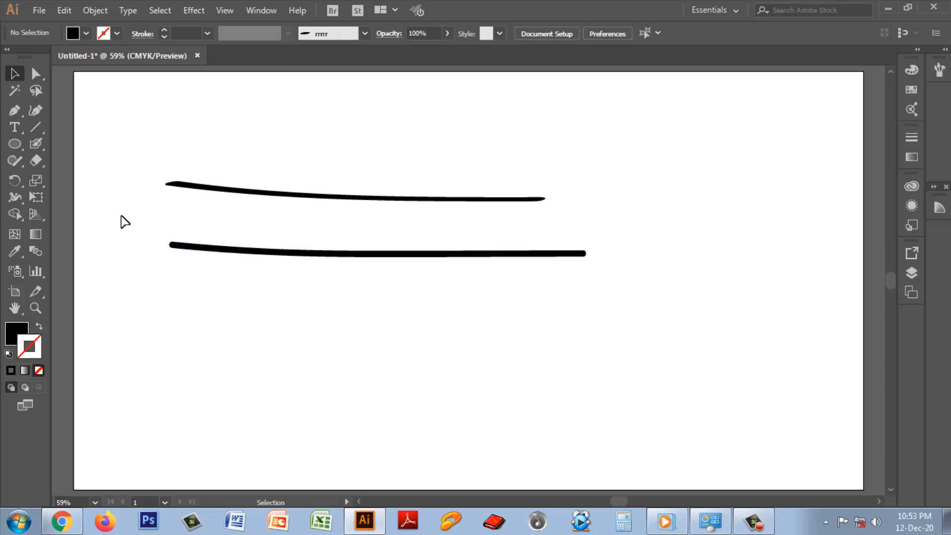
# Move the upper Paintbrush stroke slightly up and set its stroke weight to 9 pt.
pyautogui.click(328, 197)
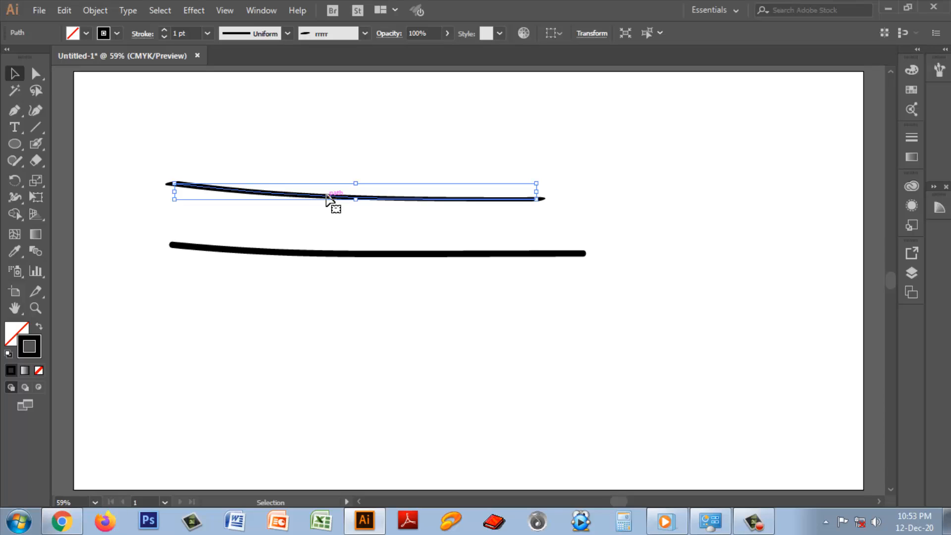
pyautogui.moveTo(326, 196); pyautogui.dragTo(325, 172)
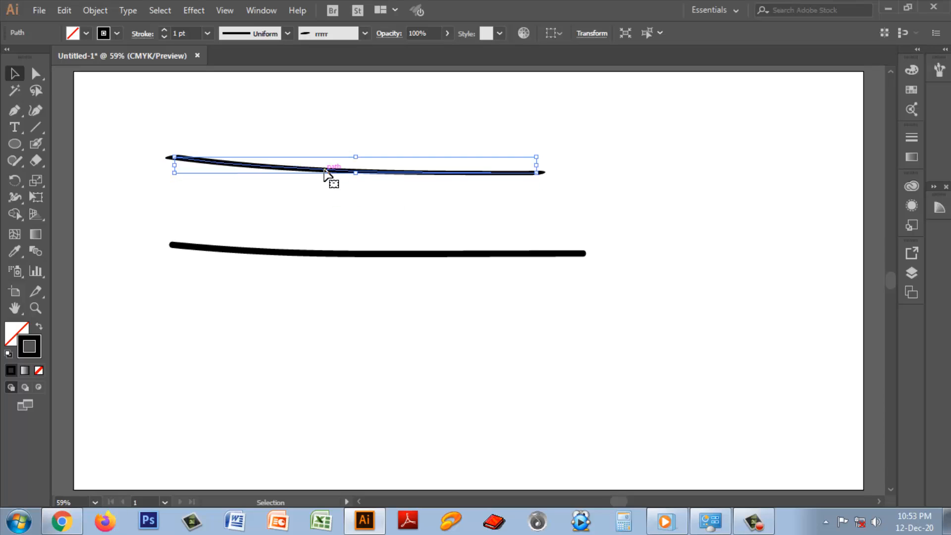
pyautogui.click(205, 33)
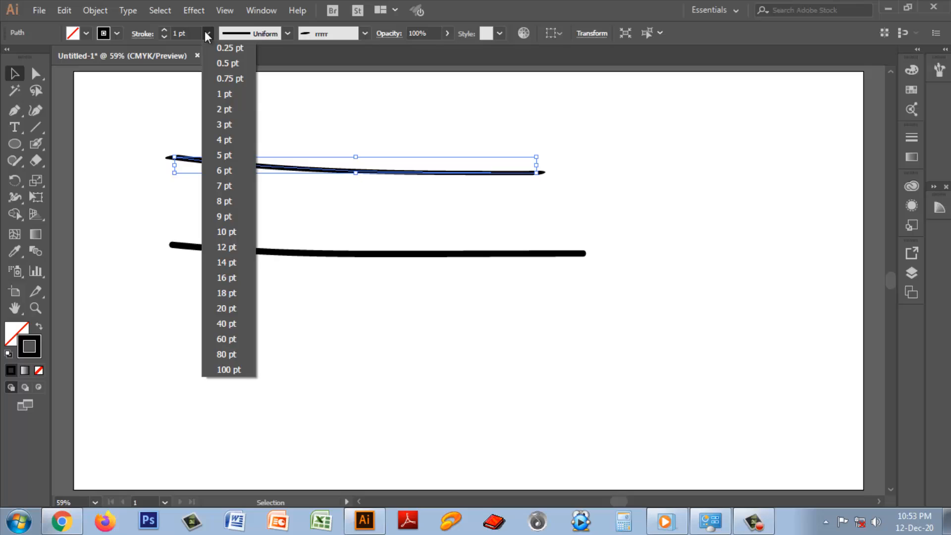
pyautogui.click(231, 216)
# Give the upper Paintbrush path a green fill and set its stroke weight to 7 pt.
pyautogui.click(87, 32)
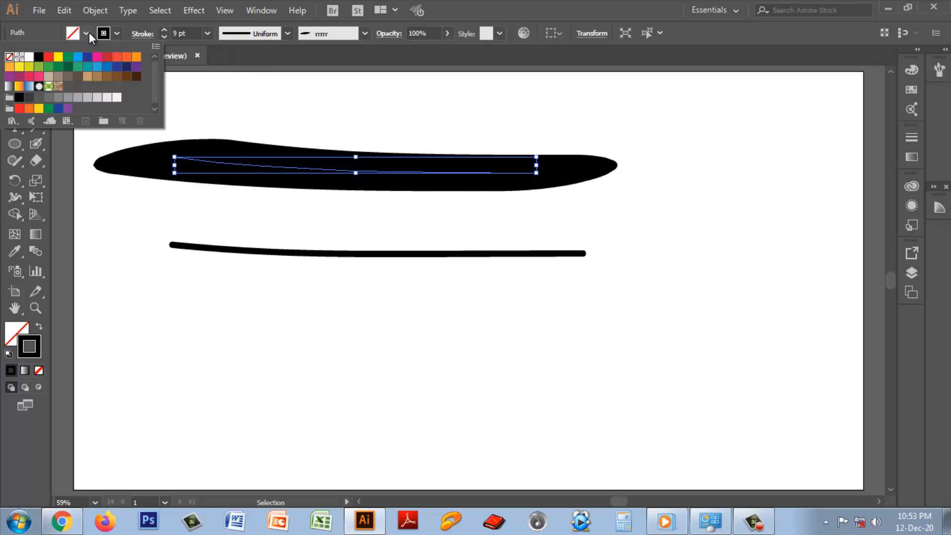
pyautogui.click(68, 57)
pyautogui.click(250, 255)
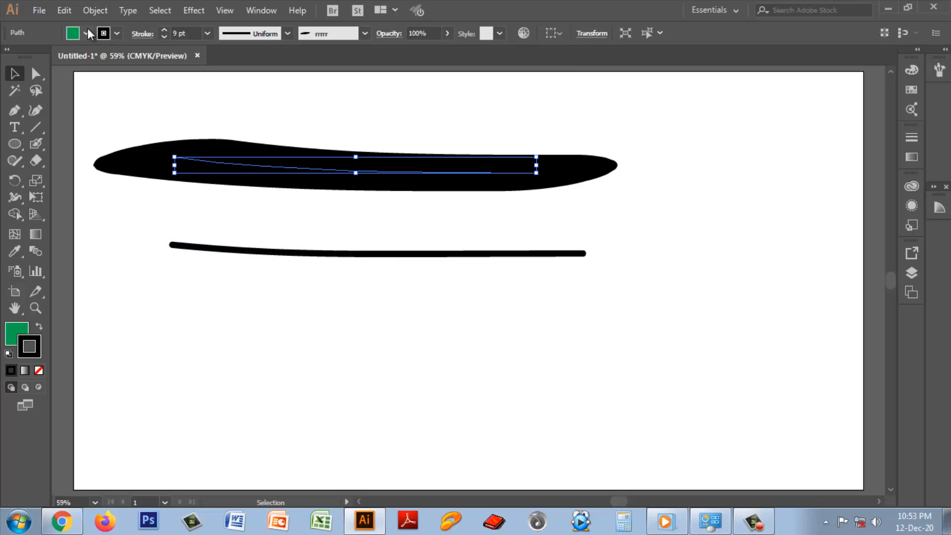
pyautogui.click(206, 33)
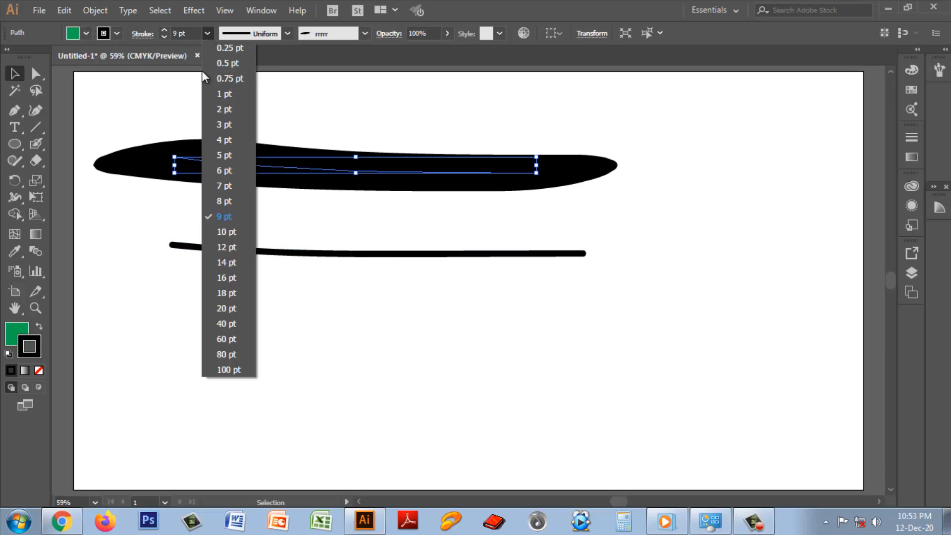
pyautogui.click(228, 186)
# Give the lower Blob Brush shape a 6 pt outline and a green fill.
pyautogui.moveTo(164, 217); pyautogui.dragTo(636, 317)
pyautogui.click(207, 34)
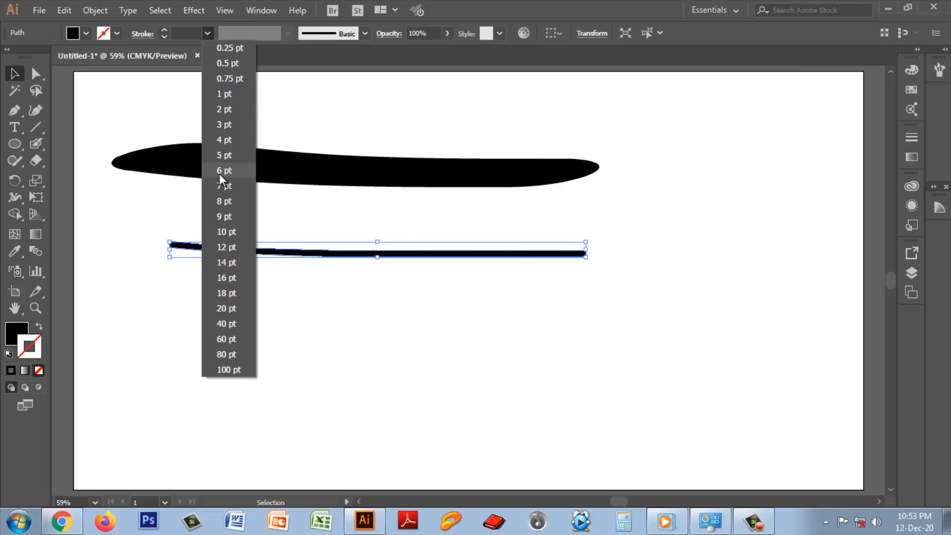
pyautogui.click(223, 171)
pyautogui.click(85, 33)
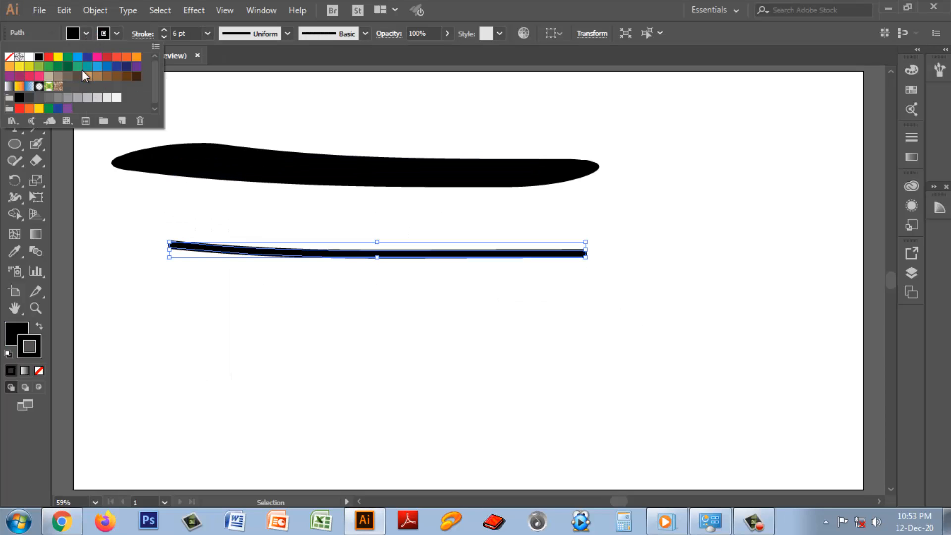
pyautogui.click(71, 56)
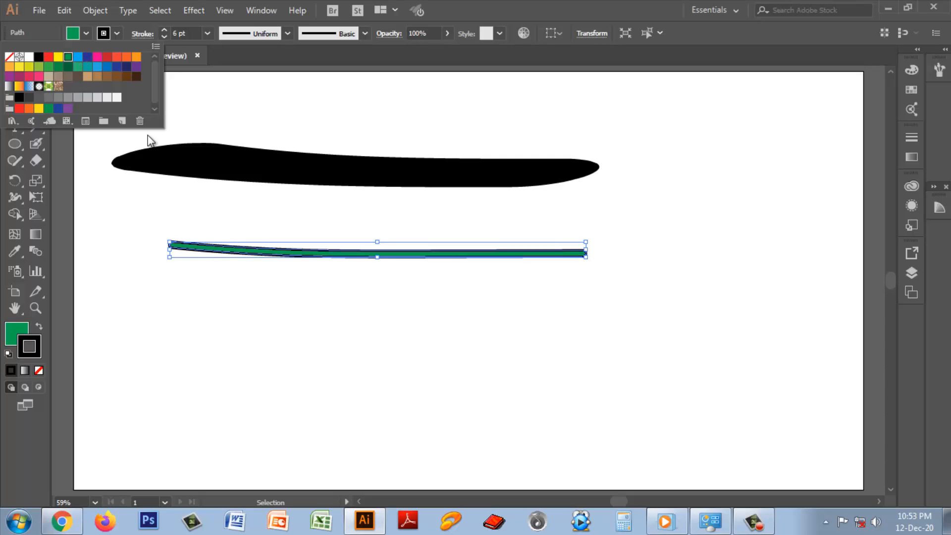
# Enlarge the green Blob Brush shape outward from its lower-right and upper-left corners to reveal its fill and outline.
pyautogui.click(589, 259)
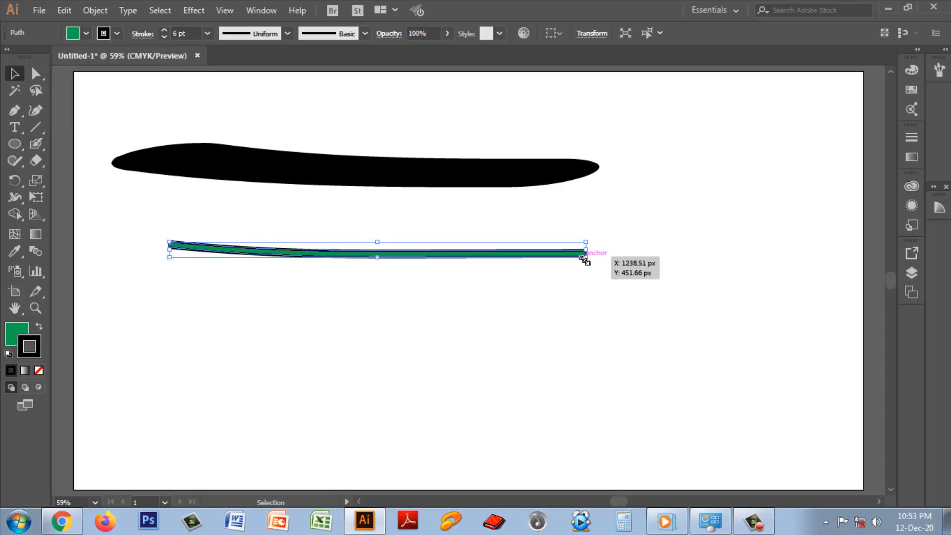
pyautogui.moveTo(586, 260); pyautogui.dragTo(613, 301)
pyautogui.moveTo(170, 242); pyautogui.dragTo(151, 211)
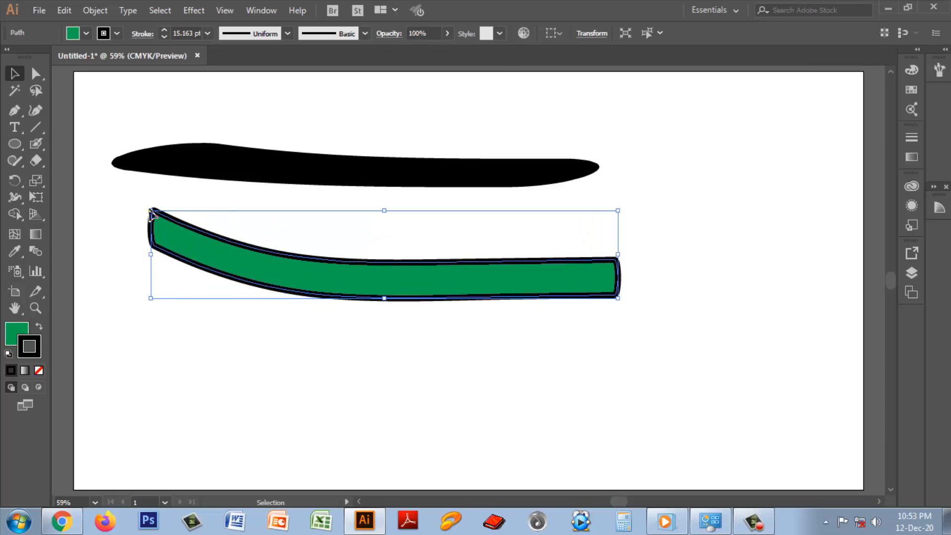
# Delete the green Blob Brush shape and the black Paintbrush stroke from the artboard.
pyautogui.press('Delete')
pyautogui.moveTo(110, 131); pyautogui.dragTo(612, 234)
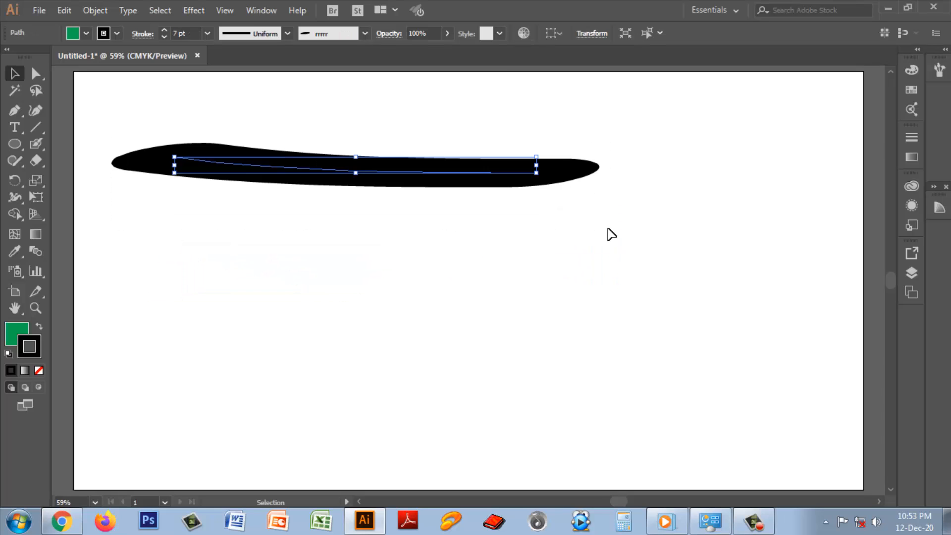
pyautogui.press('Delete')
# Turn on Keep Selected in the Blob Brush options and paint a thick, gently descending stroke across the artboard's upper middle.
pyautogui.doubleClick(36, 144)
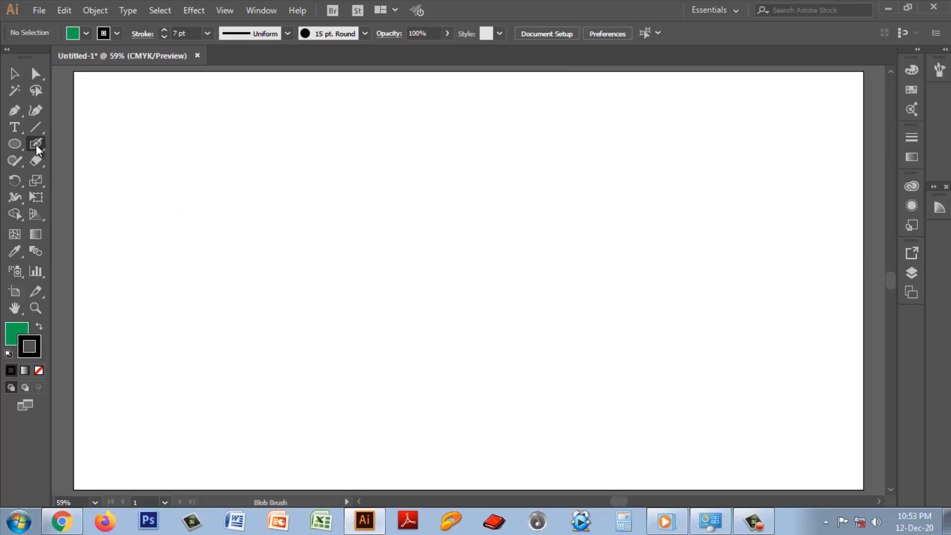
pyautogui.moveTo(774, 93); pyautogui.dragTo(670, 86)
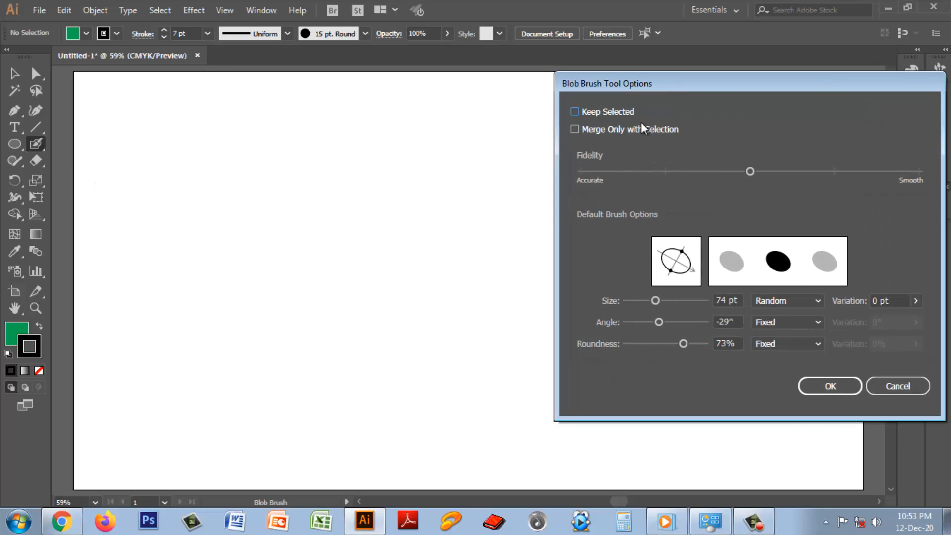
pyautogui.click(830, 386)
pyautogui.moveTo(231, 188)
pyautogui.mouseDown()
pyautogui.moveTo(476, 225)
pyautogui.moveTo(496, 254)
pyautogui.mouseUp()
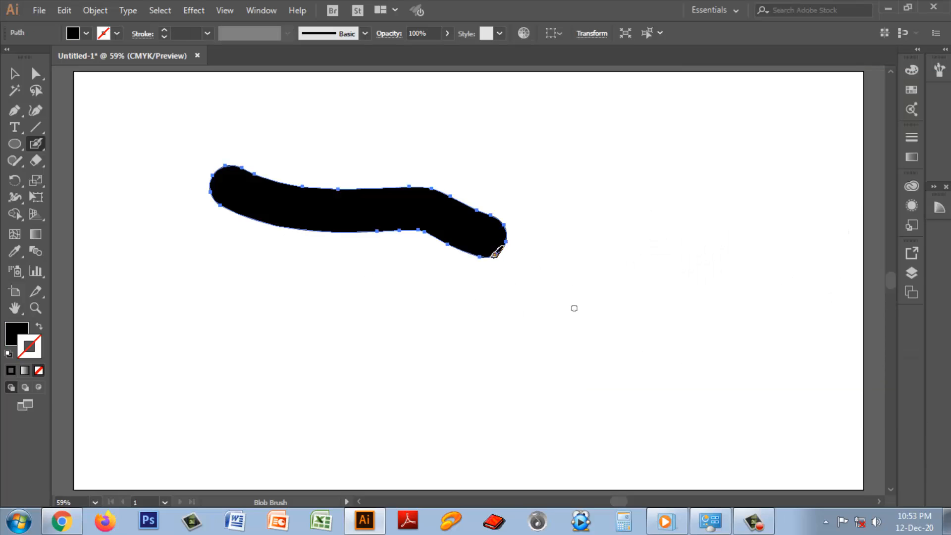
# Review the Blob Brush options, paint a continuation from the thick stroke's lower end, and undo both strokes.
pyautogui.doubleClick(35, 149)
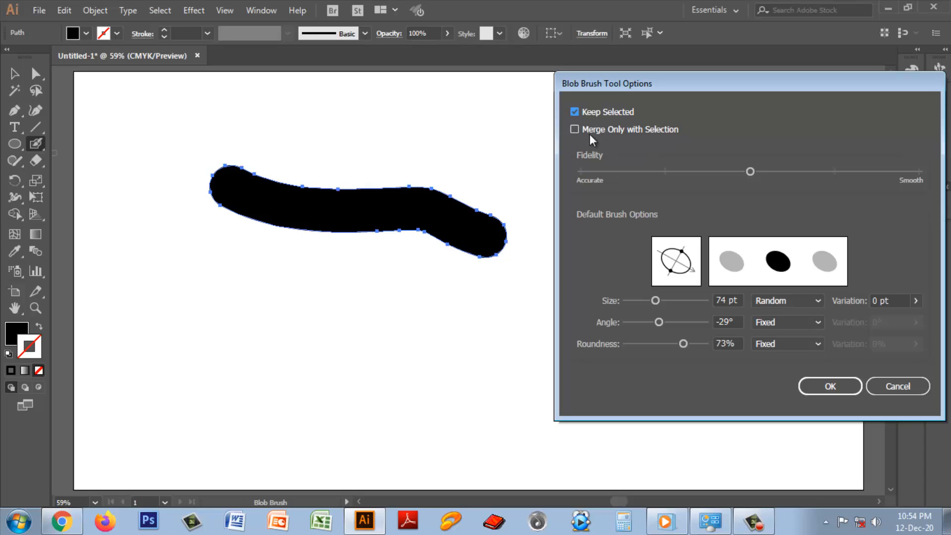
pyautogui.click(831, 386)
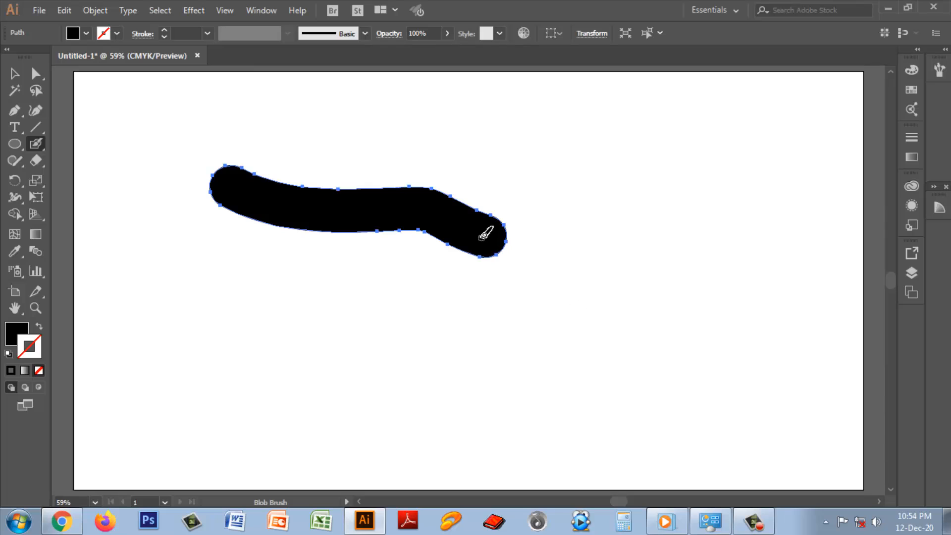
pyautogui.moveTo(482, 237)
pyautogui.mouseDown()
pyautogui.moveTo(559, 289)
pyautogui.moveTo(605, 346)
pyautogui.mouseUp()
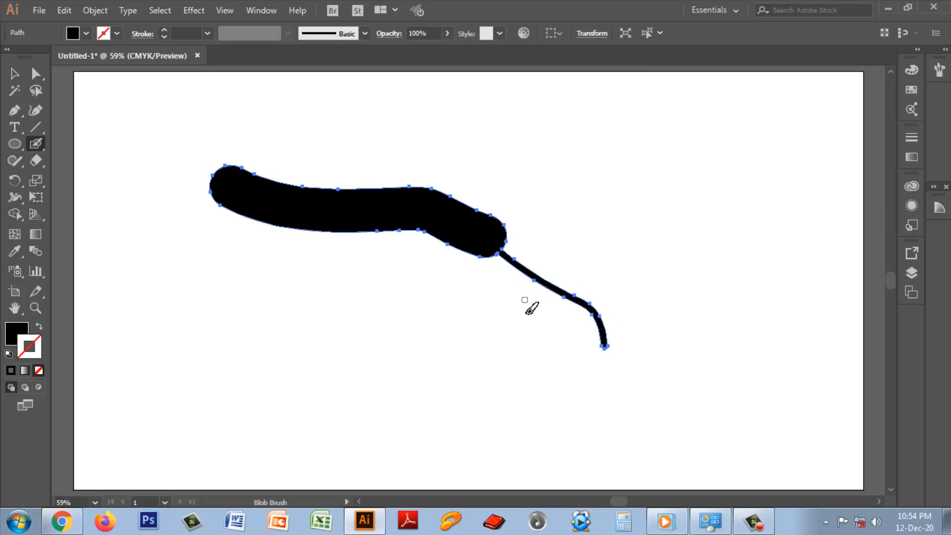
pyautogui.hotkey('ctrl', 'z')
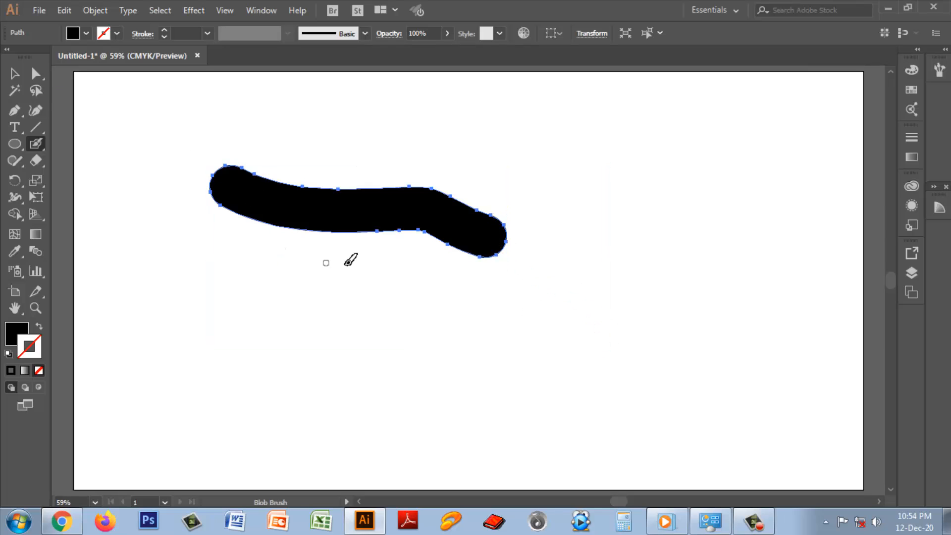
pyautogui.hotkey('ctrl', 'z')
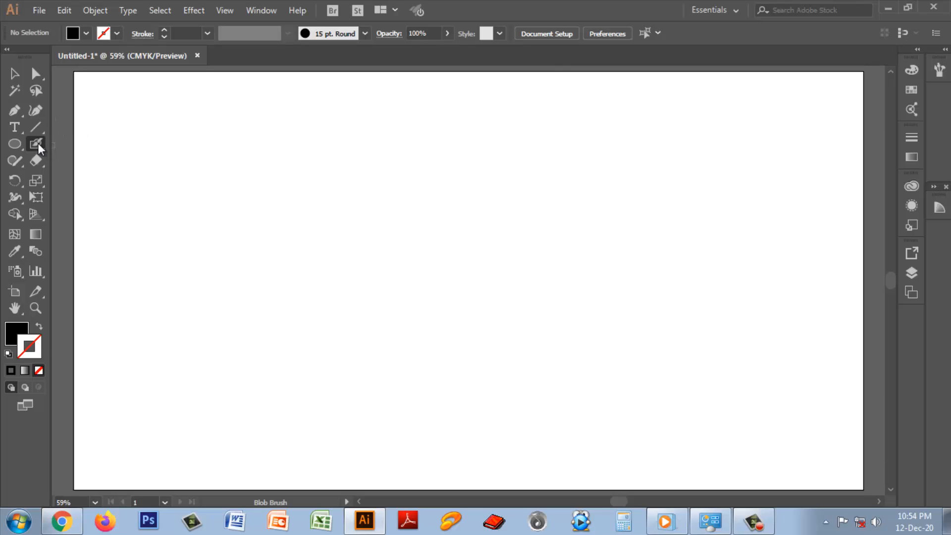
# Paint a diagonal Blob Brush stroke in the artboard's upper-left area and extend it downward from its lower end with a second stroke.
pyautogui.moveTo(144, 168); pyautogui.dragTo(379, 229)
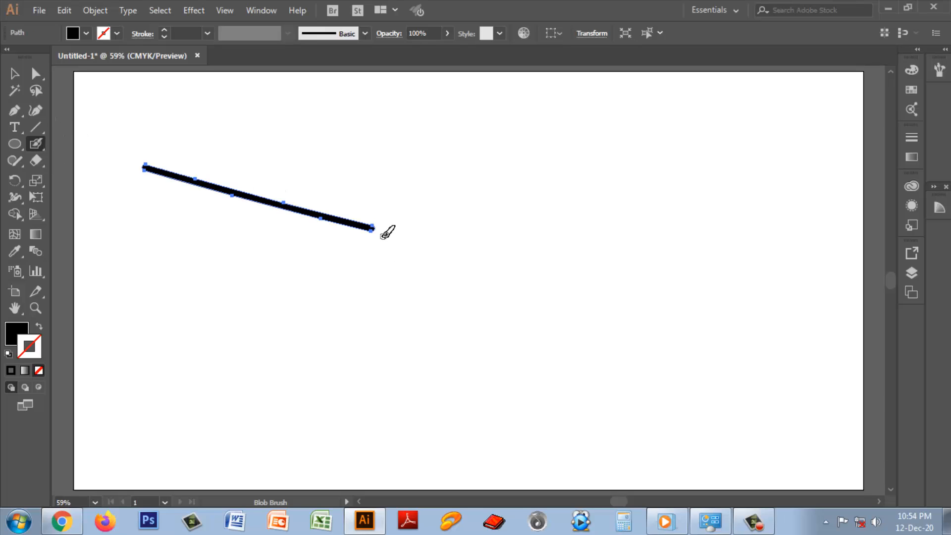
pyautogui.doubleClick(40, 144)
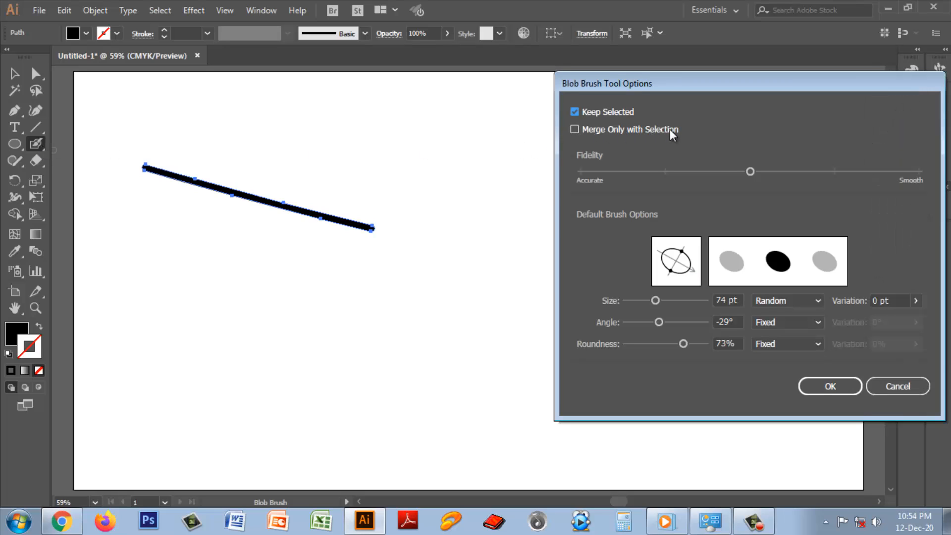
pyautogui.click(828, 386)
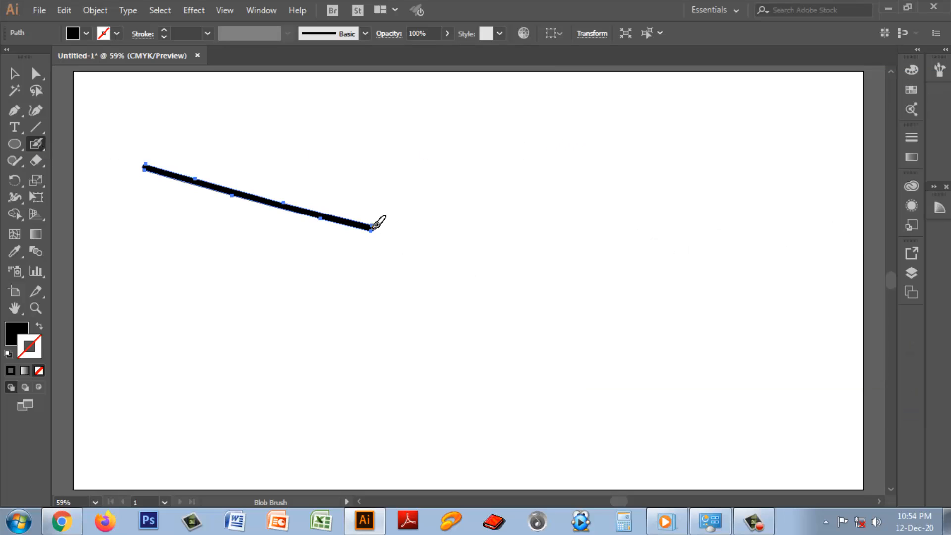
pyautogui.moveTo(371, 227); pyautogui.dragTo(472, 291)
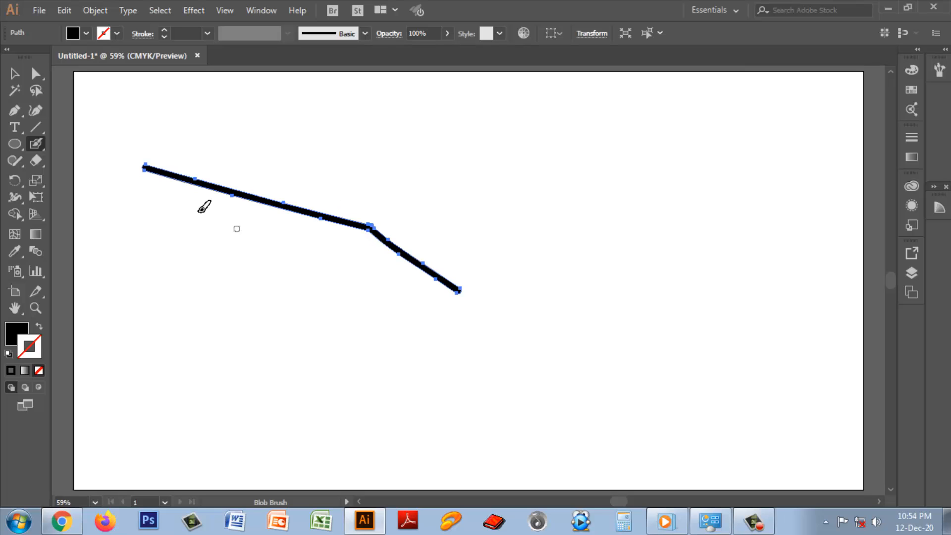
# Turn off Keep Selected in the Blob Brush options and paint a wavy stroke in the artboard's upper-right area.
pyautogui.doubleClick(36, 144)
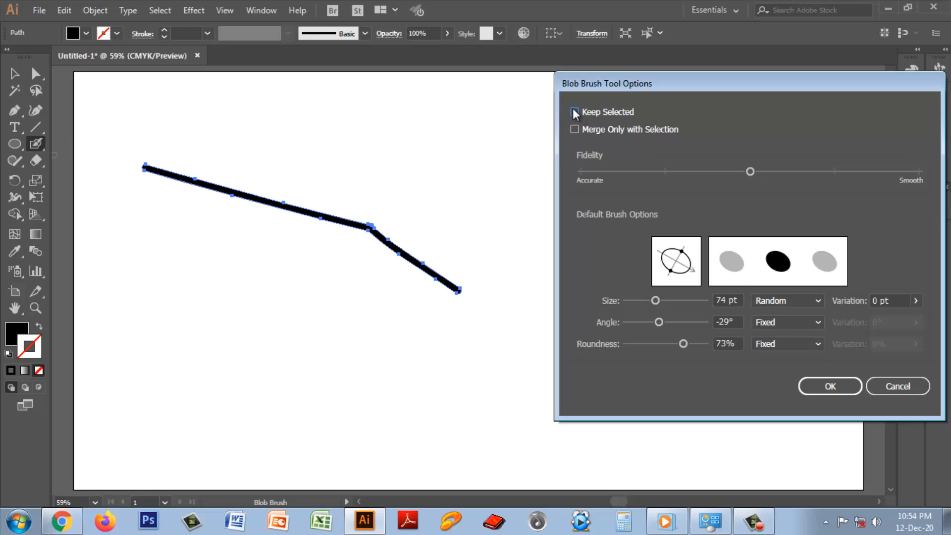
pyautogui.click(830, 386)
pyautogui.moveTo(425, 129)
pyautogui.mouseDown()
pyautogui.moveTo(477, 159)
pyautogui.moveTo(592, 173)
pyautogui.moveTo(668, 197)
pyautogui.mouseUp()
# Turn on Merge Only with Selection for the Blob Brush and paint a short continuation from the lower end of each existing stroke.
pyautogui.doubleClick(40, 142)
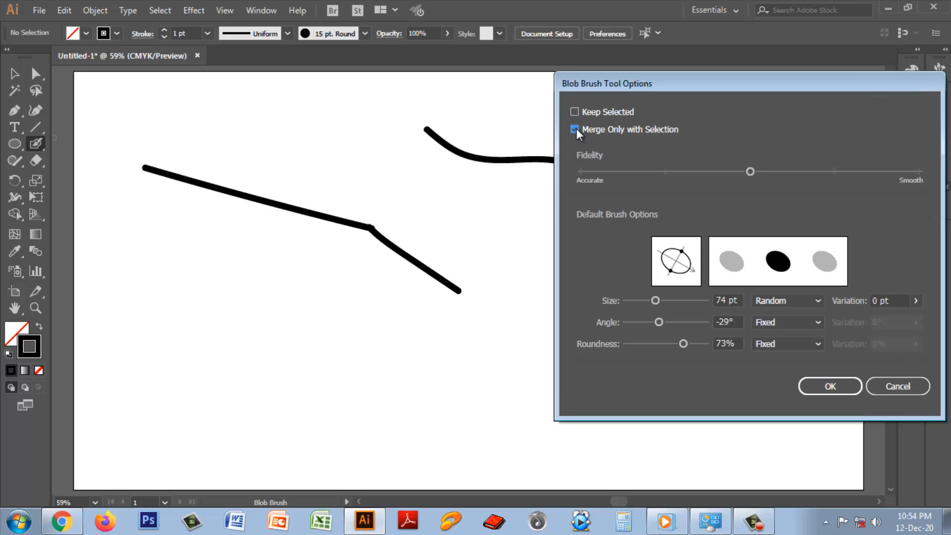
pyautogui.click(831, 387)
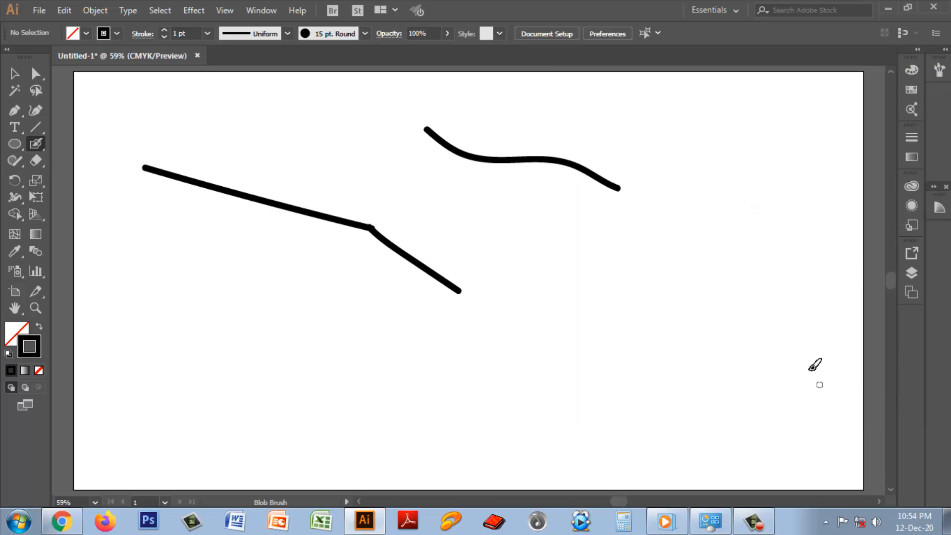
pyautogui.moveTo(460, 291); pyautogui.dragTo(515, 353)
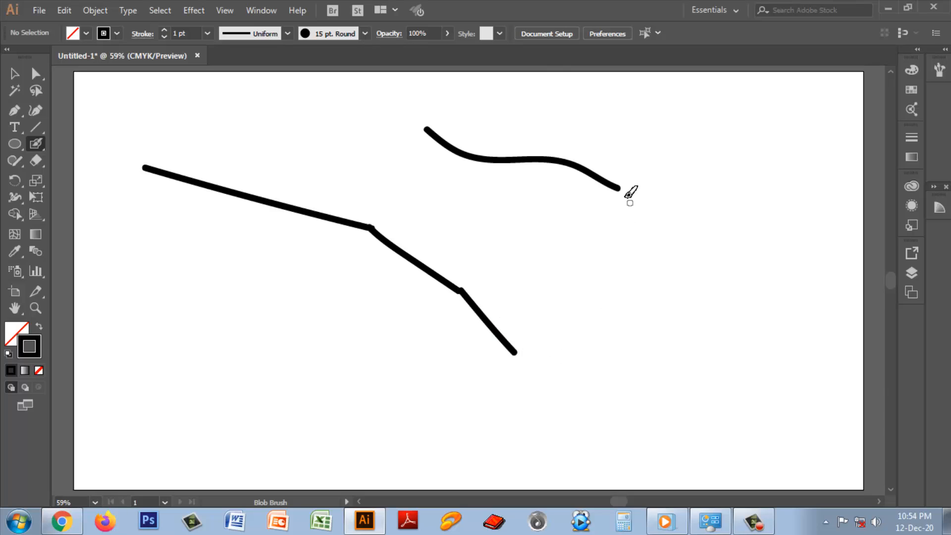
pyautogui.moveTo(619, 187); pyautogui.dragTo(672, 266)
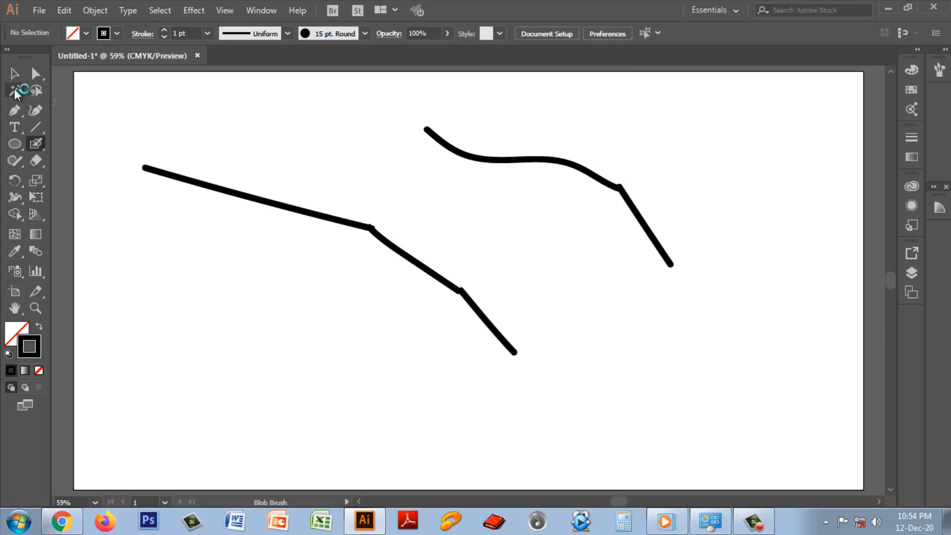
# Select the short segment at the end of the wavy stroke and move it slightly down as a separate shape.
pyautogui.click(15, 73)
pyautogui.moveTo(423, 125); pyautogui.dragTo(571, 183)
pyautogui.moveTo(647, 221)
pyautogui.mouseDown()
pyautogui.moveTo(686, 214)
pyautogui.moveTo(638, 219)
pyautogui.moveTo(648, 228)
pyautogui.mouseUp()
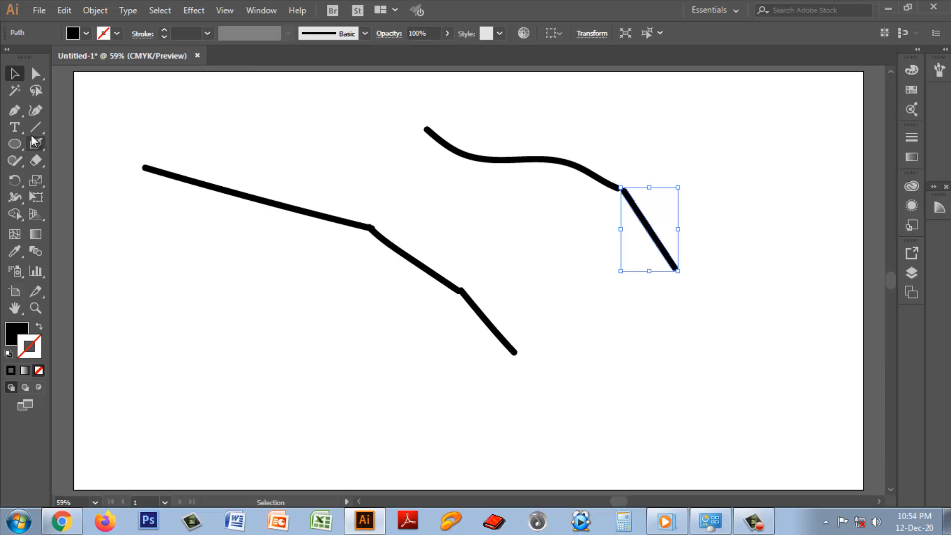
# Turn on Keep Selected for the Blob Brush and paint a bent, wavy stroke in the artboard's lower-right area.
pyautogui.moveTo(34, 143)
pyautogui.mouseDown()
pyautogui.moveTo(87, 148)
pyautogui.moveTo(88, 158)
pyautogui.mouseUp()
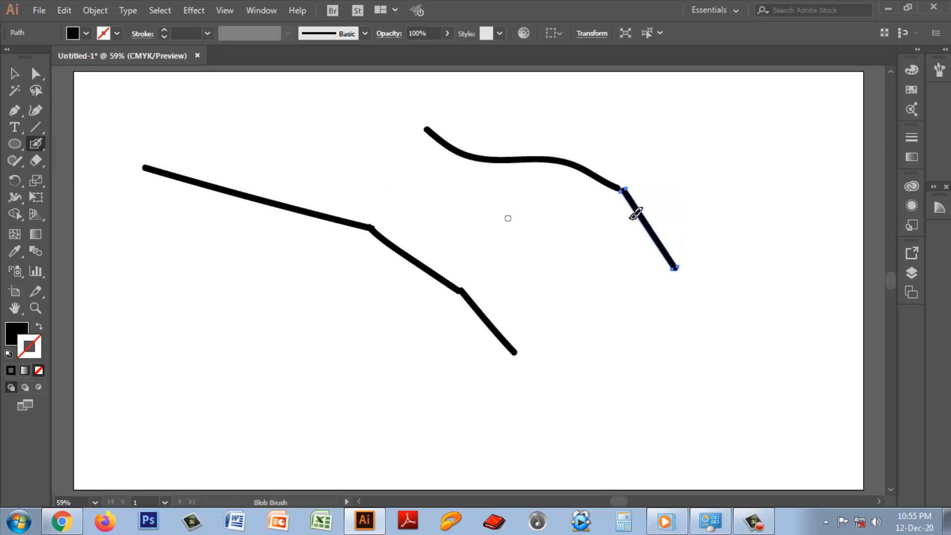
pyautogui.doubleClick(35, 145)
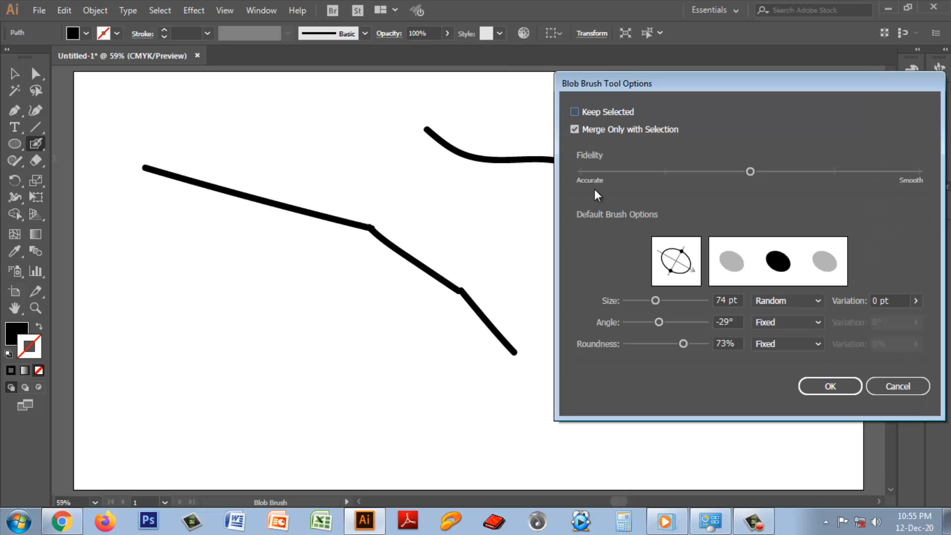
pyautogui.click(575, 112)
pyautogui.click(856, 388)
pyautogui.moveTo(543, 256)
pyautogui.mouseDown()
pyautogui.moveTo(626, 304)
pyautogui.moveTo(711, 390)
pyautogui.mouseUp()
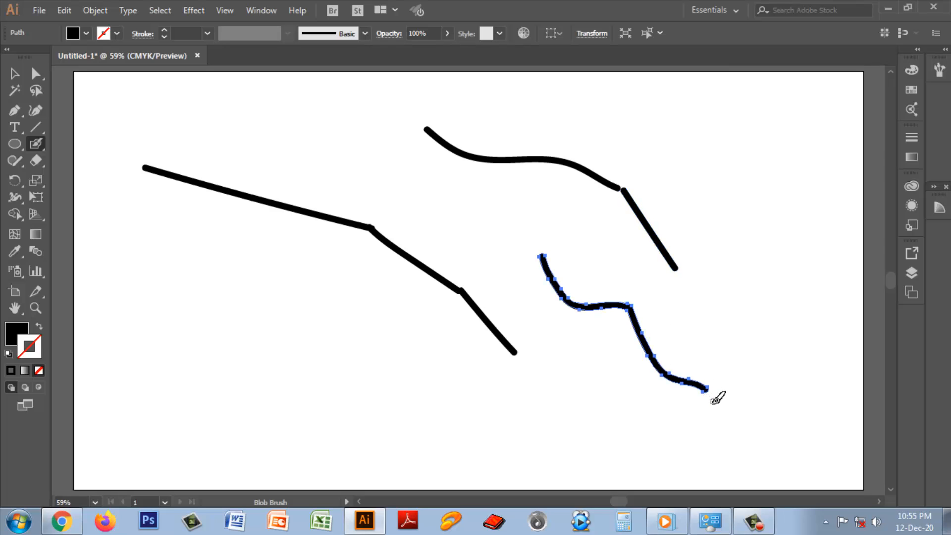
# Move the whole newly painted lower-right stroke slightly upward as one shape.
pyautogui.press('v')
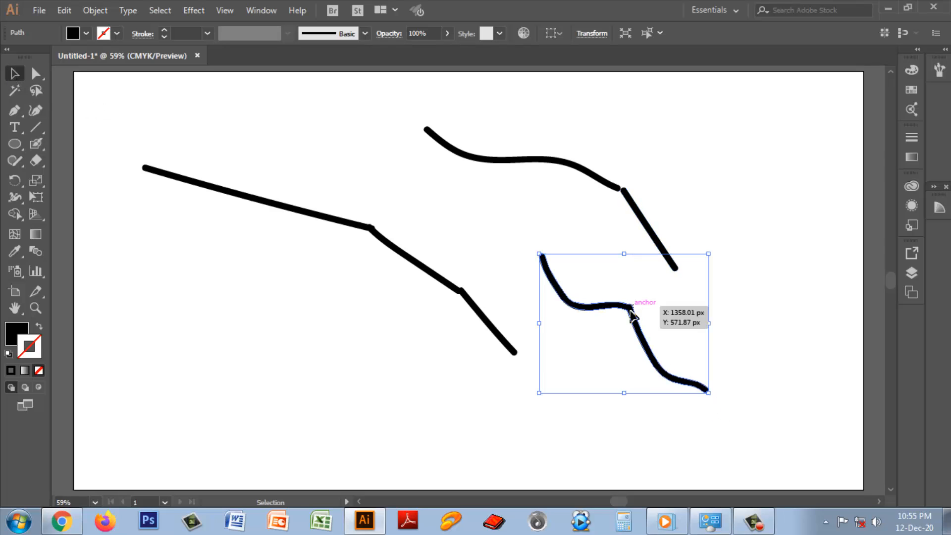
pyautogui.moveTo(631, 308)
pyautogui.mouseDown()
pyautogui.moveTo(614, 333)
pyautogui.moveTo(652, 321)
pyautogui.moveTo(624, 313)
pyautogui.moveTo(630, 305)
pyautogui.mouseUp()
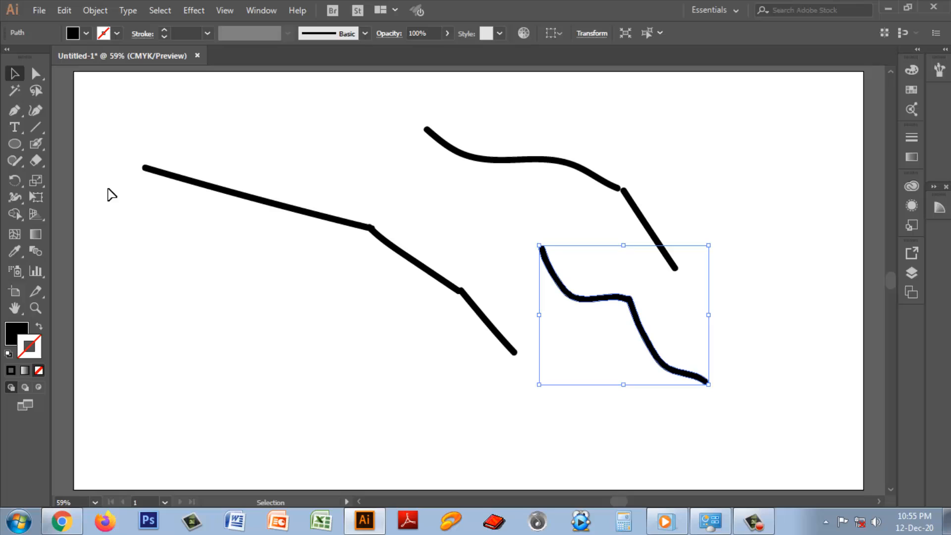
# Review the Blob Brush options, accept them as they are, and paint two wavy strokes in the artboard's lower-left area.
pyautogui.doubleClick(42, 147)
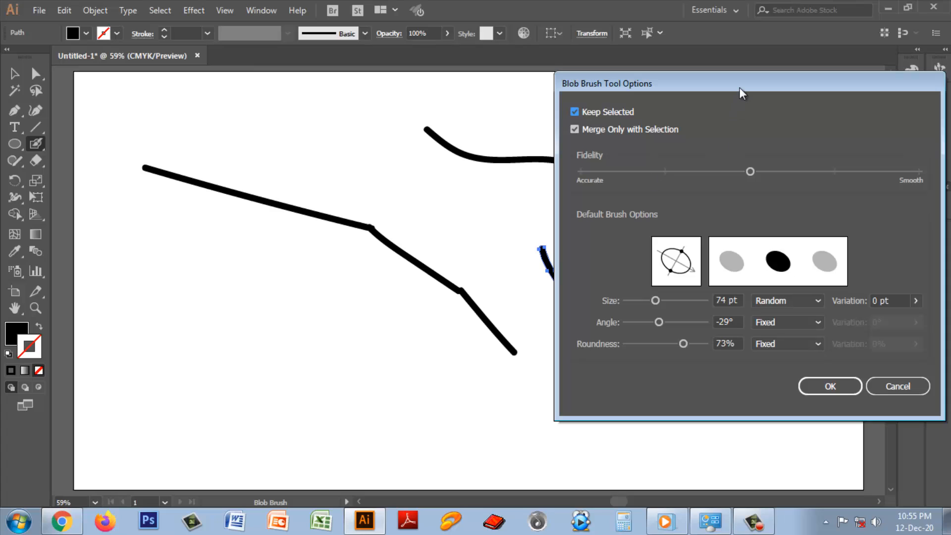
pyautogui.moveTo(739, 87); pyautogui.dragTo(526, 70)
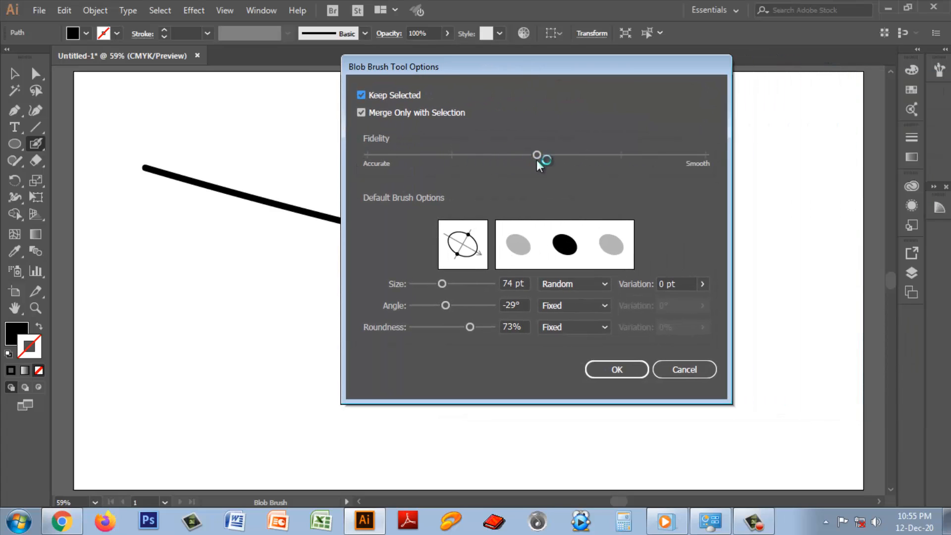
pyautogui.moveTo(571, 67); pyautogui.dragTo(674, 67)
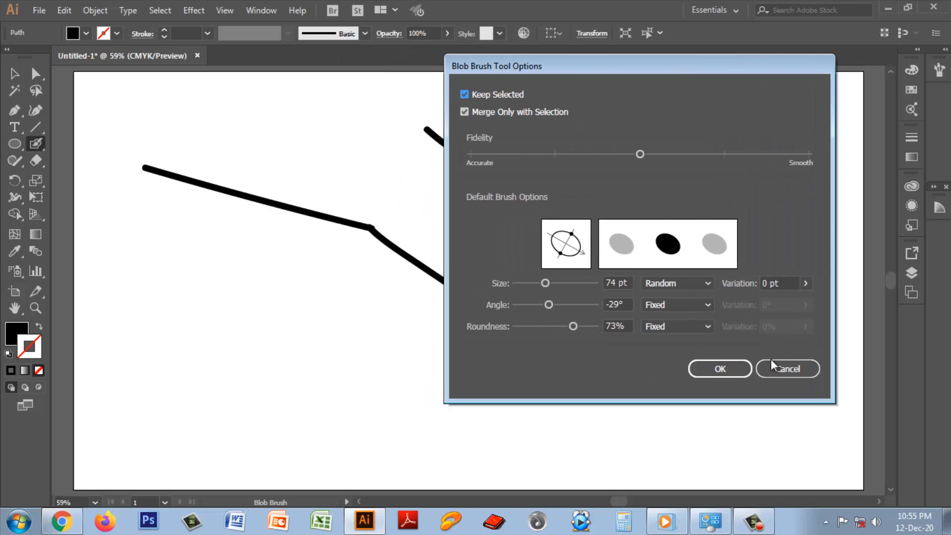
pyautogui.click(721, 369)
pyautogui.moveTo(257, 317)
pyautogui.mouseDown()
pyautogui.moveTo(340, 370)
pyautogui.moveTo(422, 378)
pyautogui.mouseUp()
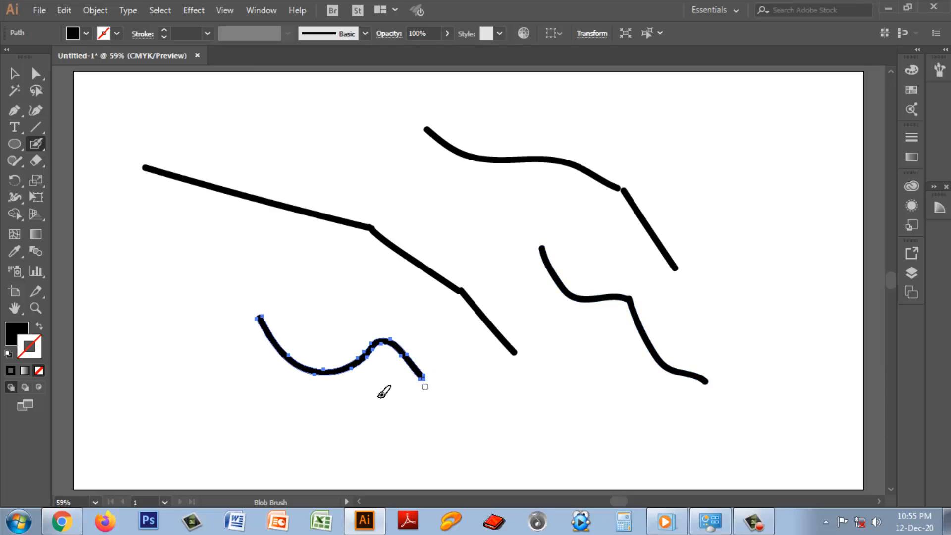
pyautogui.moveTo(269, 382); pyautogui.dragTo(347, 417)
pyautogui.moveTo(413, 410); pyautogui.dragTo(456, 429)
# Set the Blob Brush to size 27 pt, angle -128° and roundness 35%, and paint a wavy stroke below the upper wavy one.
pyautogui.doubleClick(39, 146)
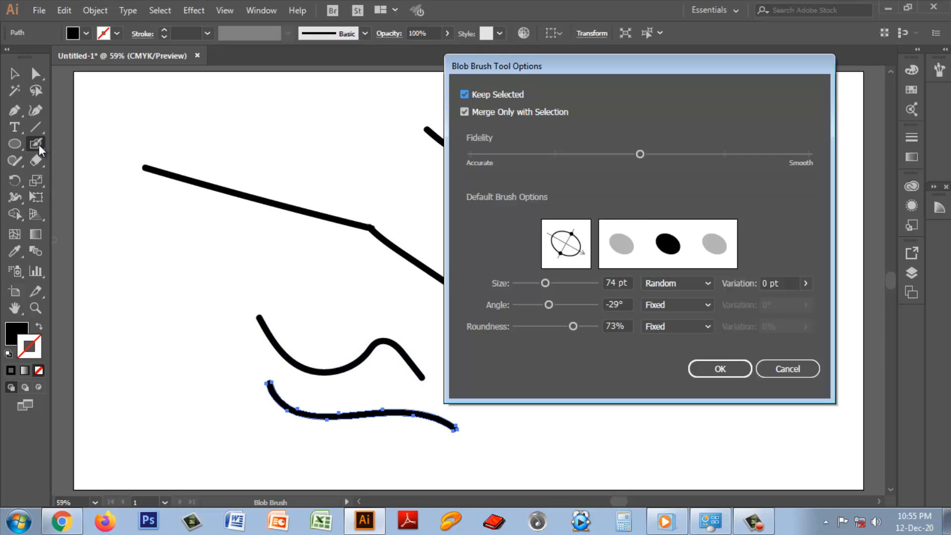
pyautogui.moveTo(546, 284)
pyautogui.mouseDown()
pyautogui.moveTo(527, 283)
pyautogui.moveTo(528, 304)
pyautogui.mouseUp()
pyautogui.click(566, 324)
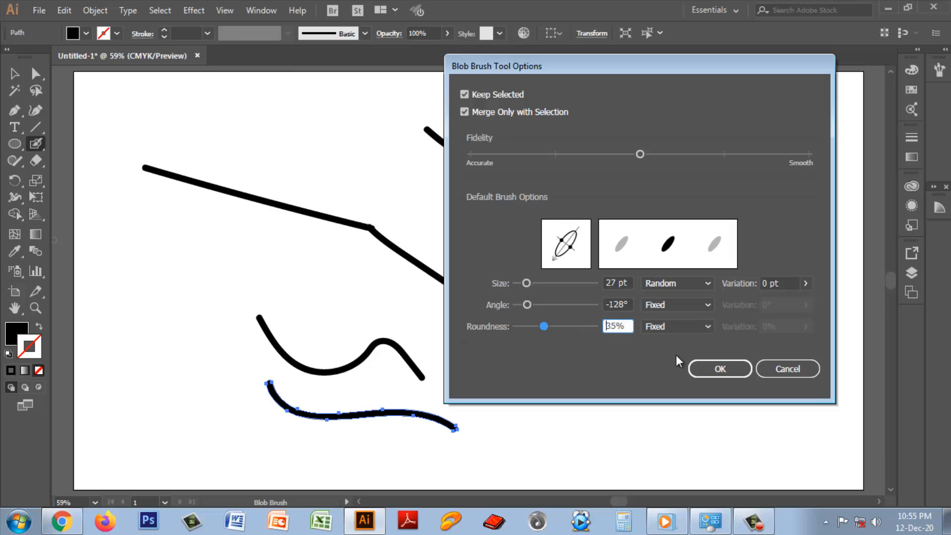
pyautogui.click(718, 370)
pyautogui.moveTo(440, 188); pyautogui.dragTo(597, 259)
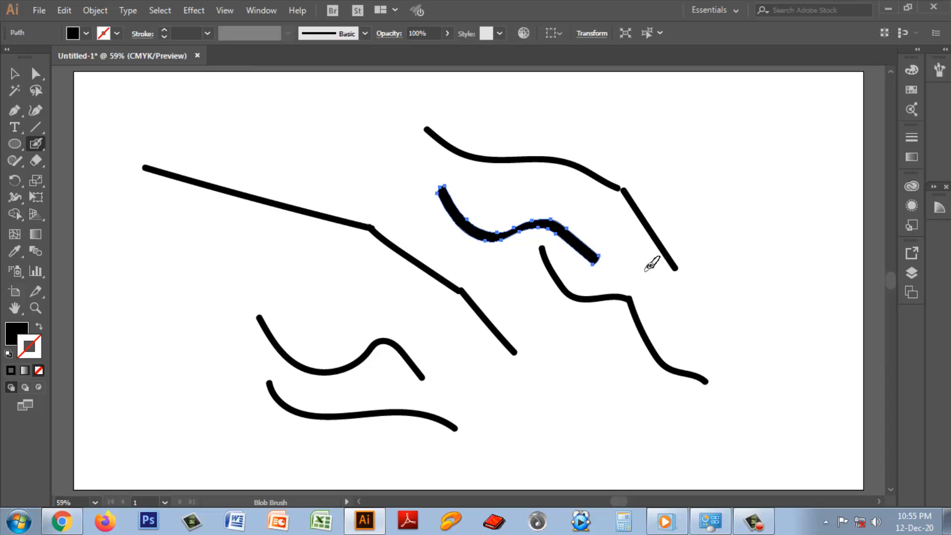
pyautogui.click(750, 519)
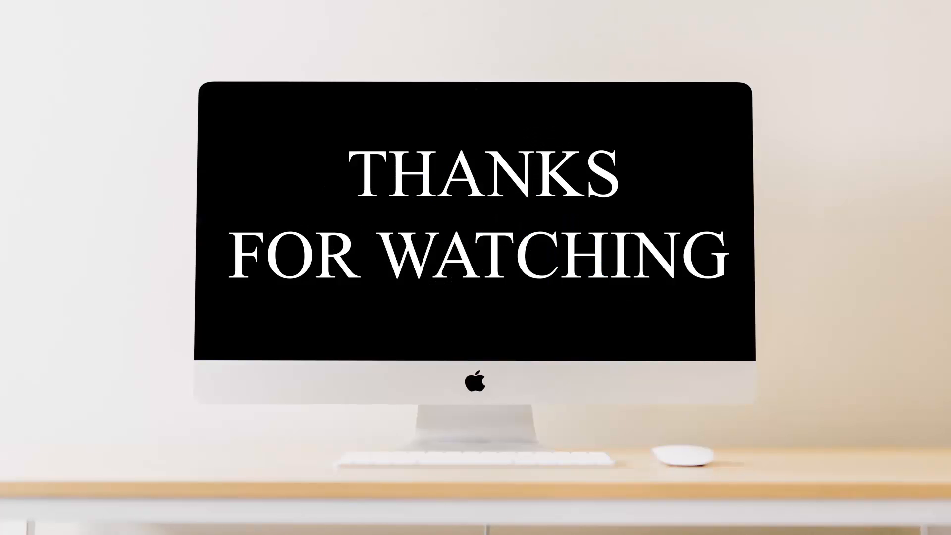